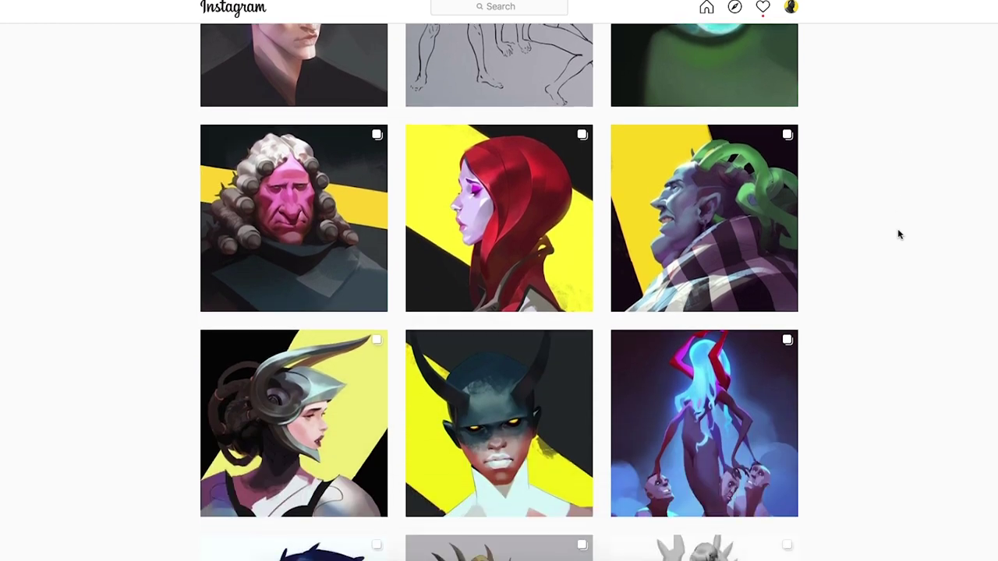
Step: Browse the character paintings in the Instagram profile grid
scroll(899, 234, down, 5)
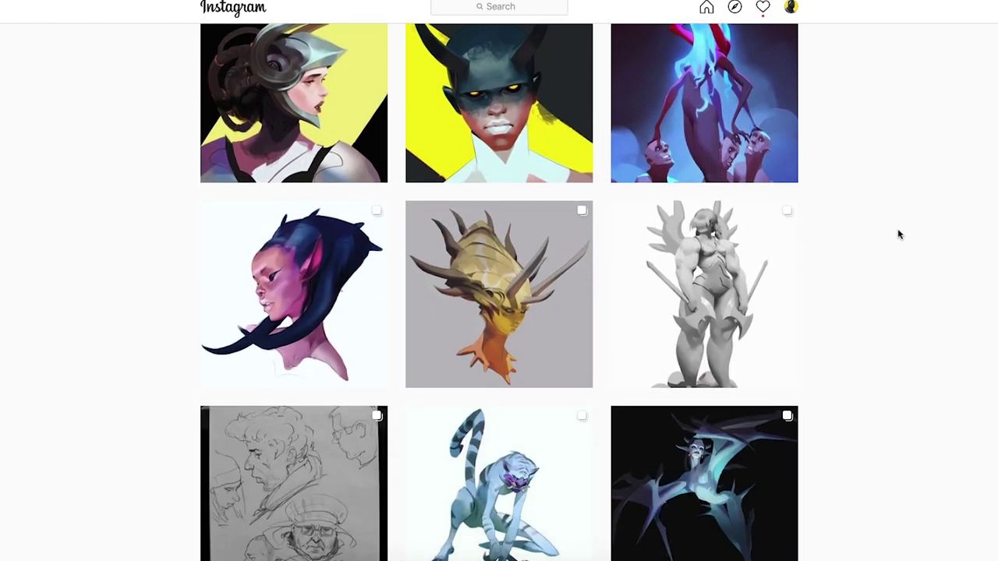
scroll(899, 234, down, 3)
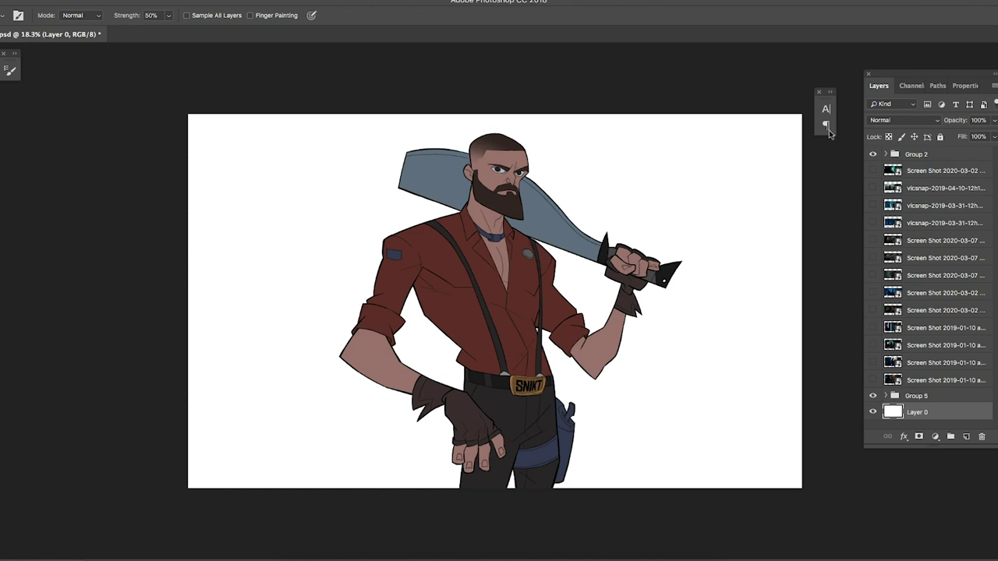
Step: Add a blank layer above Group 4 inside Group 2 and clip it to Group 4
click(920, 156)
click(885, 154)
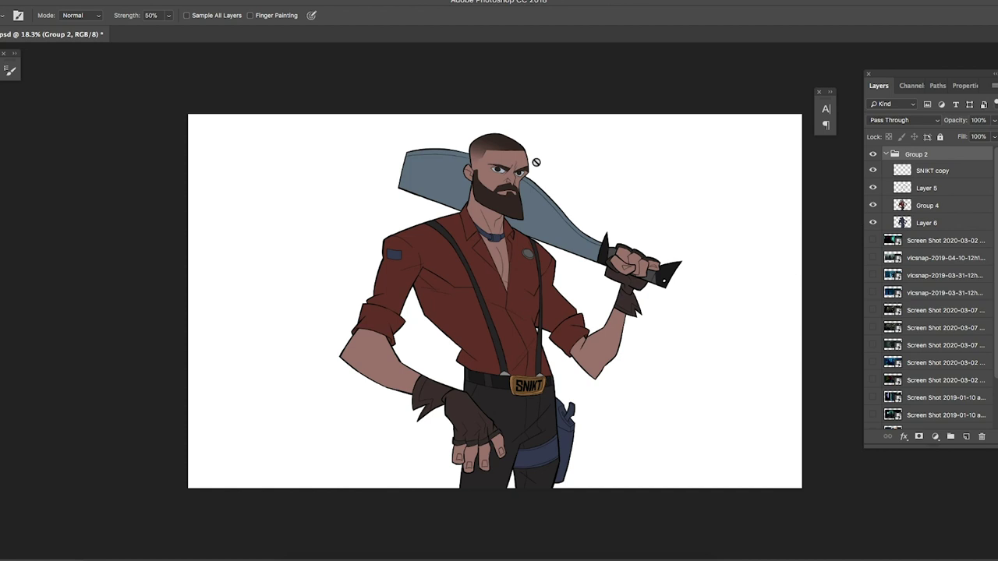
click(932, 204)
click(966, 437)
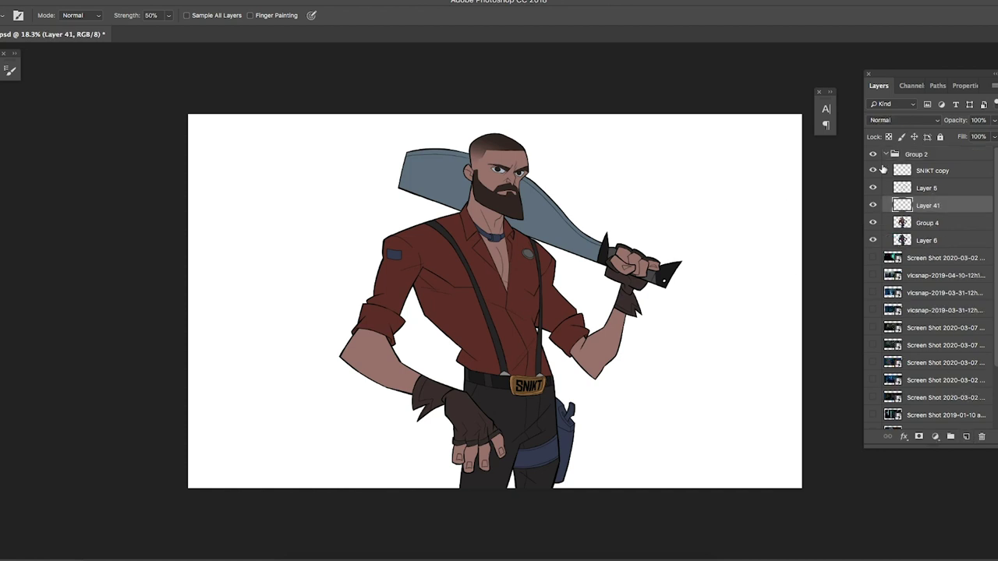
alt+click(931, 214)
click(886, 154)
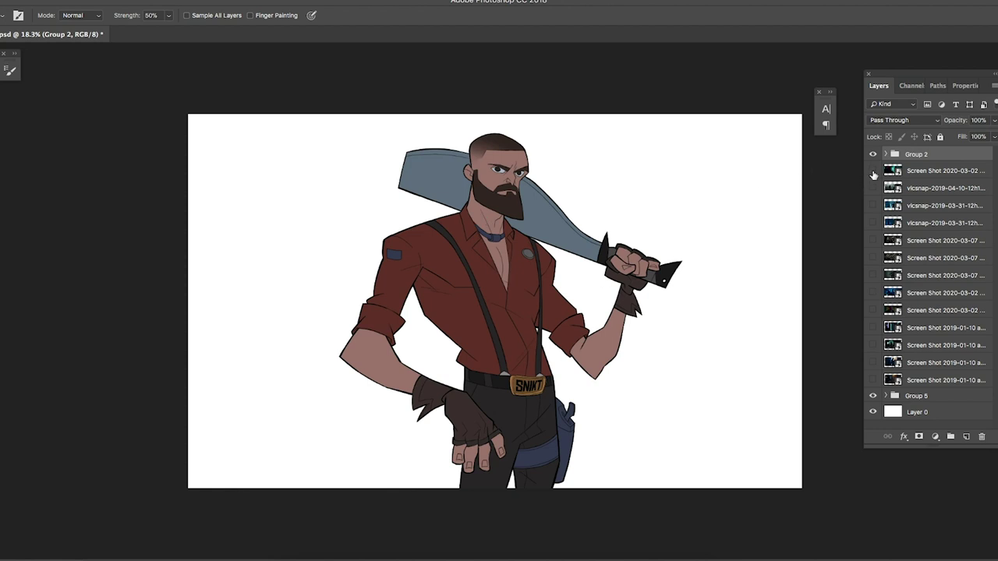
Step: Hide Group 2 and view the upper four film stills one at a time, from Screen Shot 2020-03-02 through the vlcsnap layers
click(873, 154)
click(872, 171)
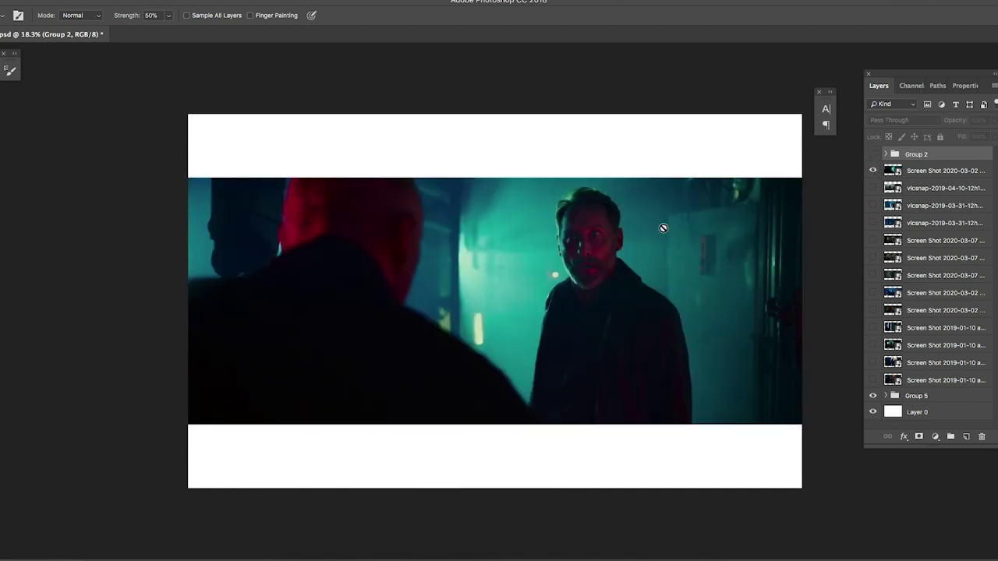
click(873, 171)
click(873, 188)
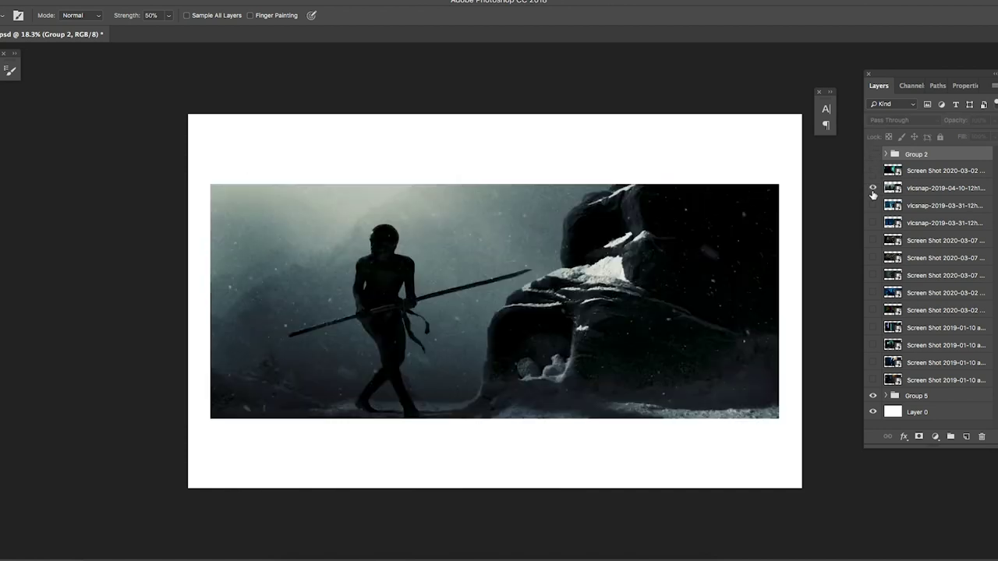
click(873, 188)
click(872, 188)
click(873, 188)
click(872, 205)
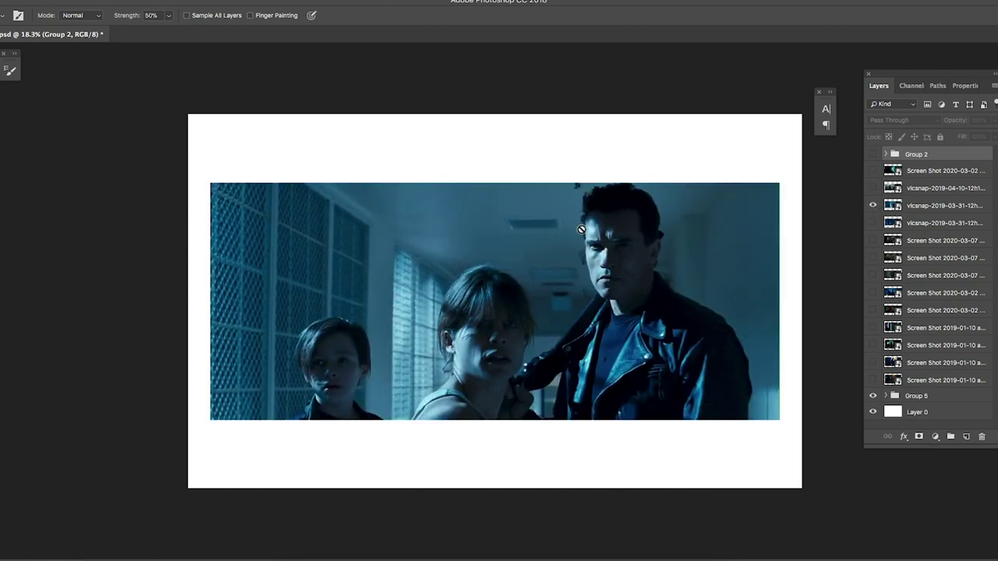
click(873, 205)
click(872, 223)
click(873, 223)
Step: View the three Screen Shot 2020-03-07 stills and the two Screen Shot 2020-03-02 stills below them one at a time
click(873, 241)
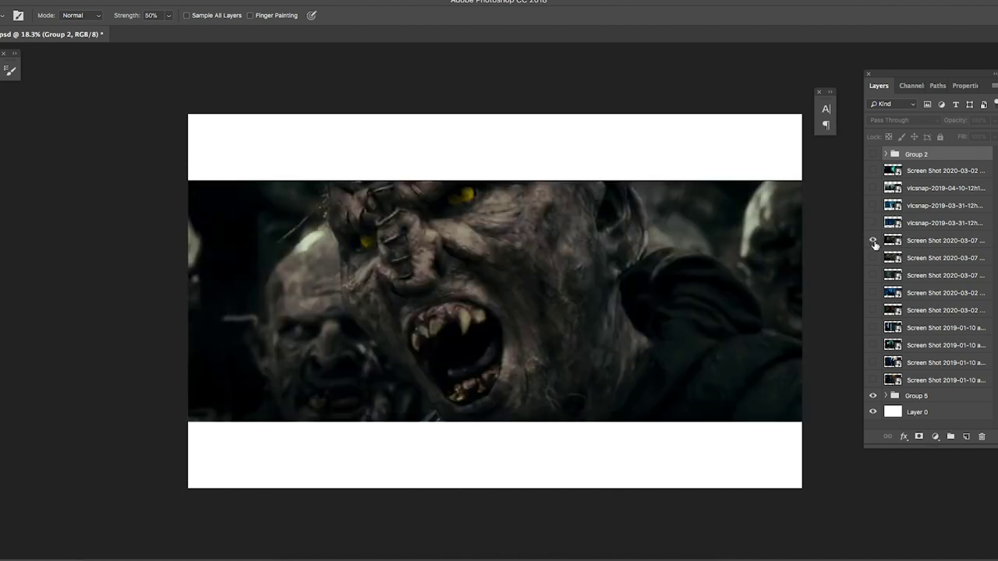
click(872, 242)
click(872, 258)
click(872, 258)
click(873, 275)
click(872, 277)
click(872, 278)
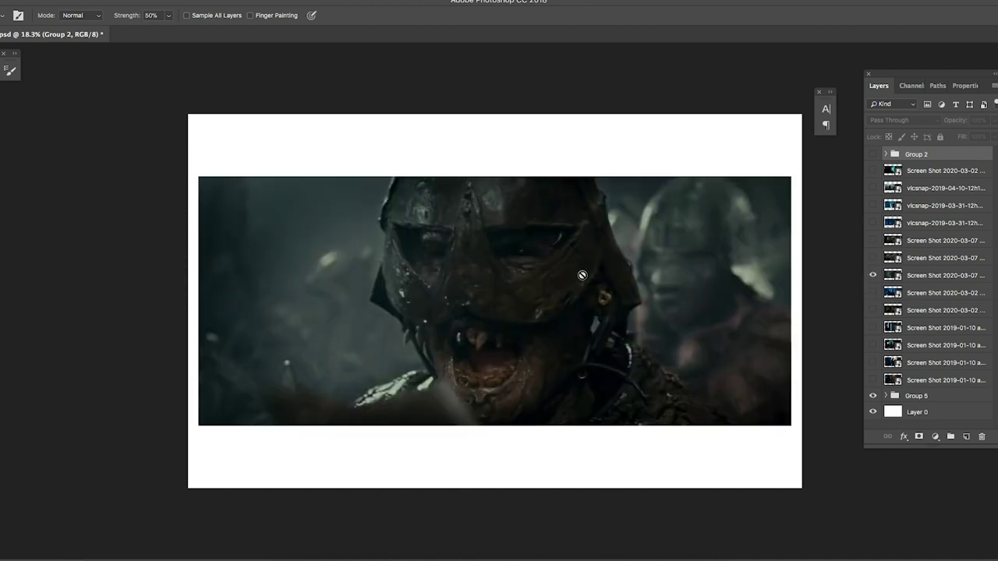
click(872, 276)
click(872, 293)
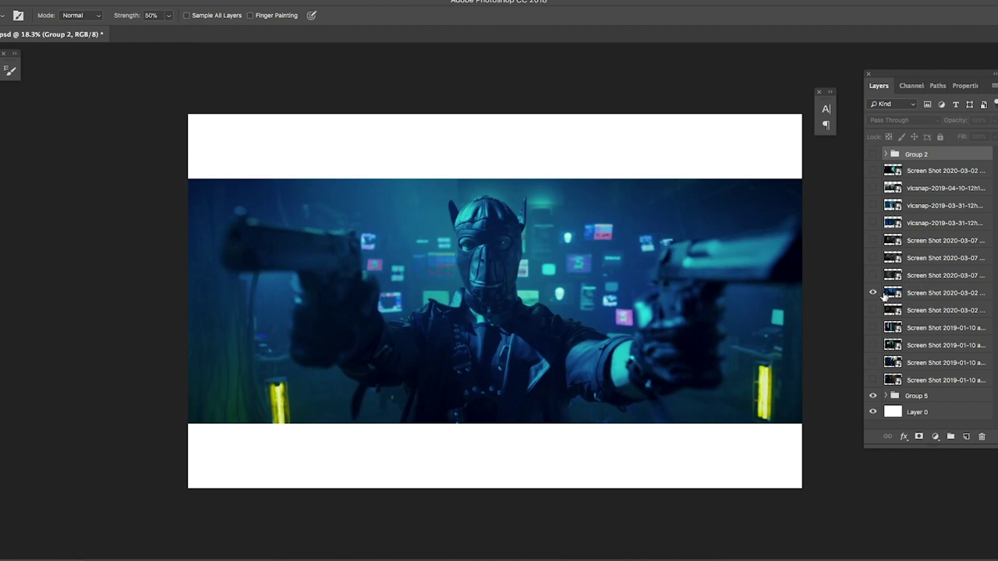
click(872, 293)
click(873, 310)
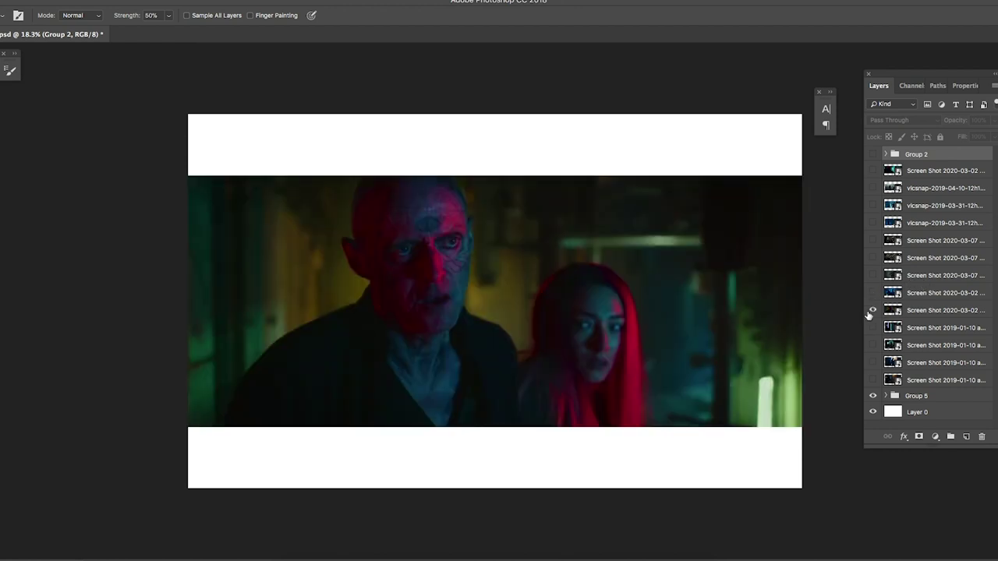
click(872, 311)
Step: View the first three Screen Shot 2019-01-10 stills individually, and compare them with the flat-coloured character in Group 2
click(873, 327)
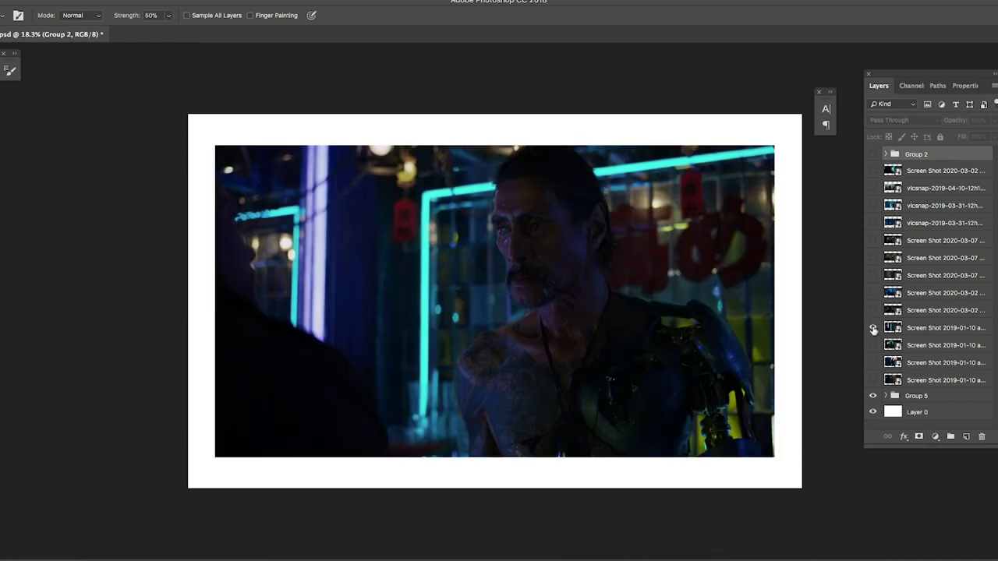
click(872, 328)
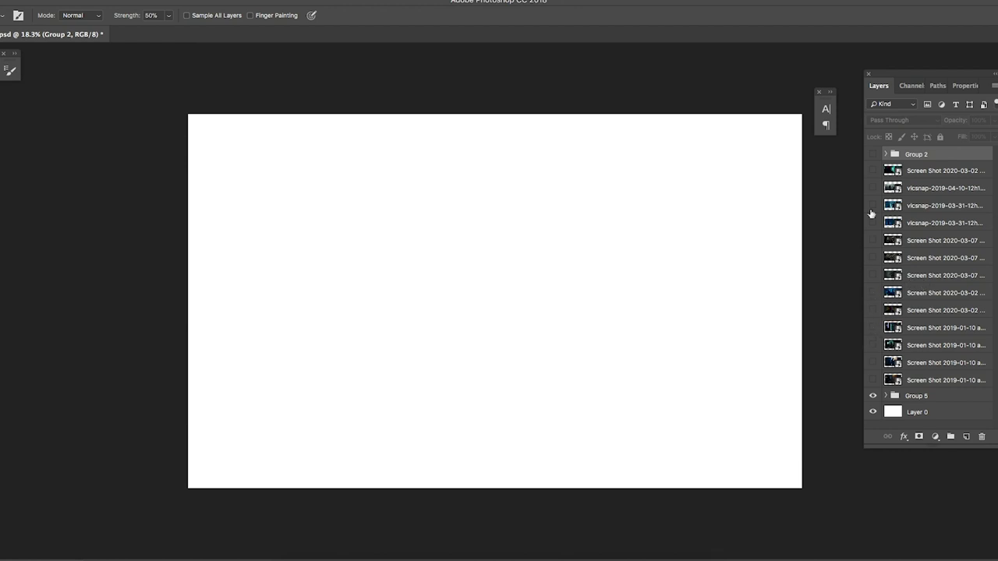
click(873, 364)
click(872, 363)
click(873, 347)
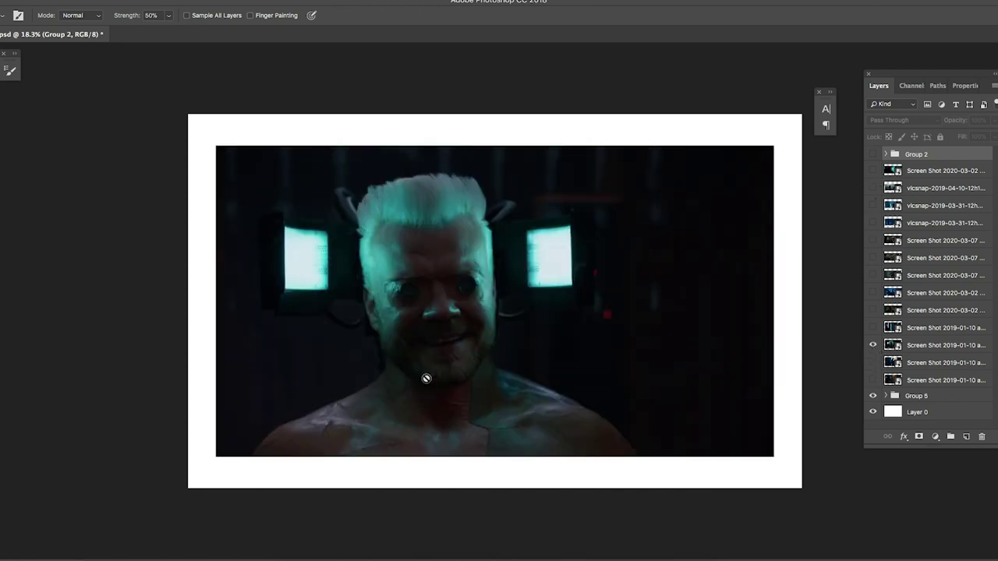
click(873, 346)
click(873, 155)
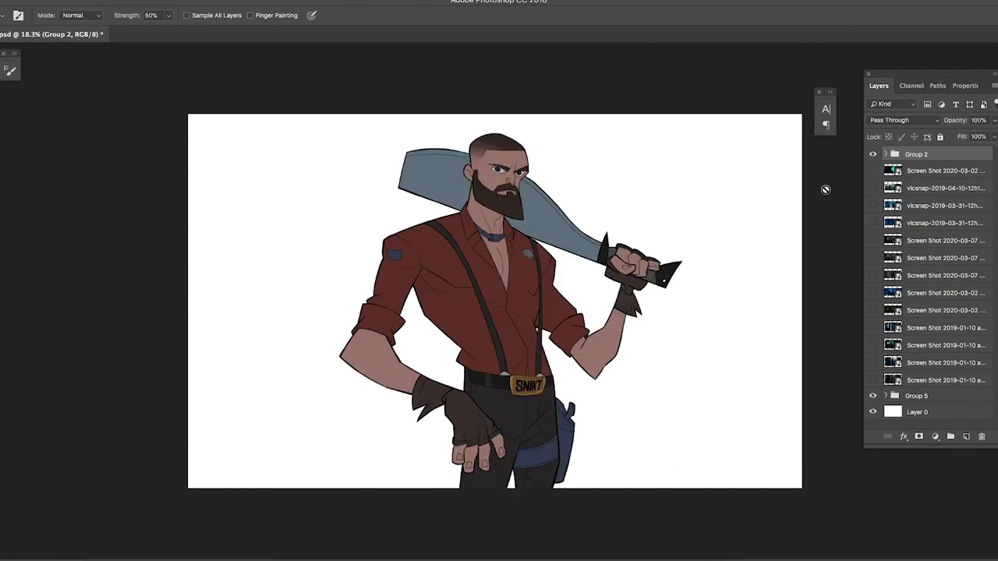
click(873, 155)
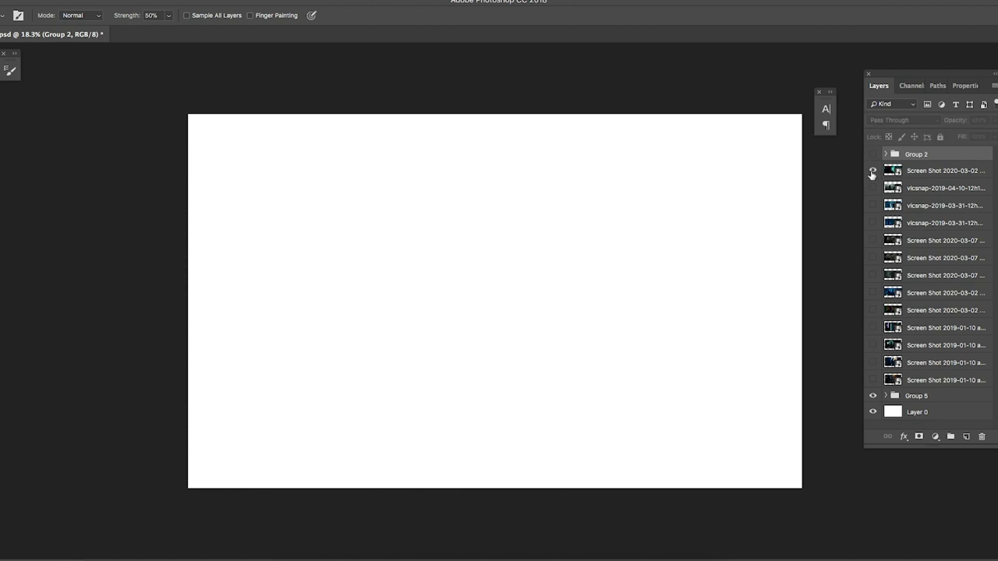
Step: Show the topmost Screen Shot 2020-03-02 still and add a blank layer above it for brush annotations
click(874, 170)
click(928, 170)
key(ctrl+plus)
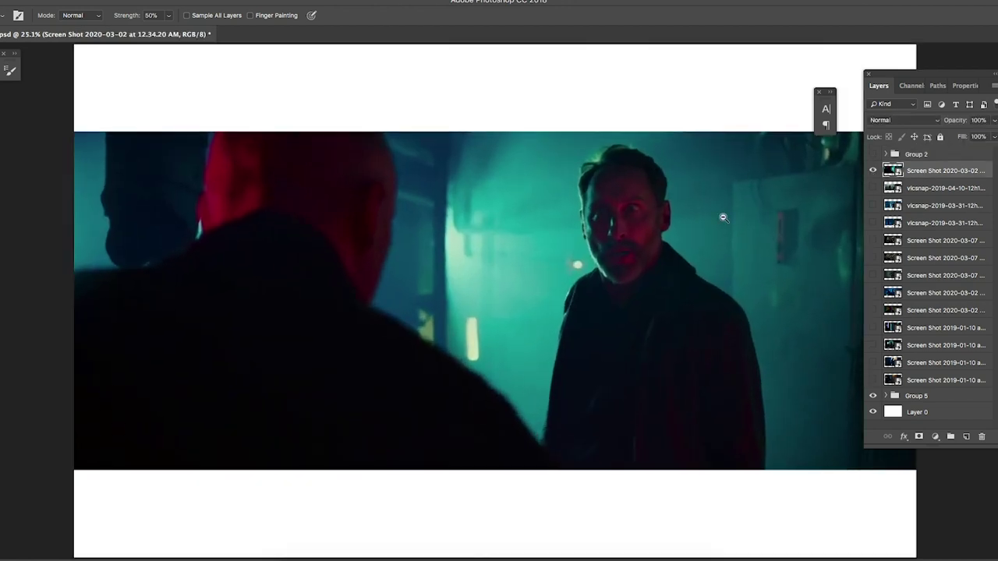
click(966, 436)
key(b)
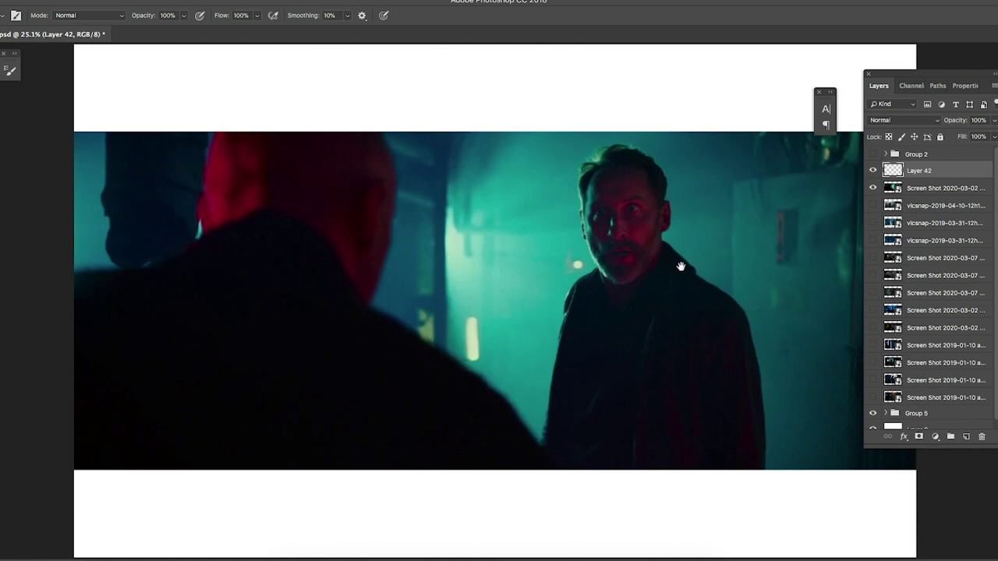
Step: Draw red arrows pointing at the teal background, the facing man's face and the foreground man's head
right_click(591, 177)
click(620, 208)
drag(625, 235, 476, 288)
drag(616, 271, 620, 249)
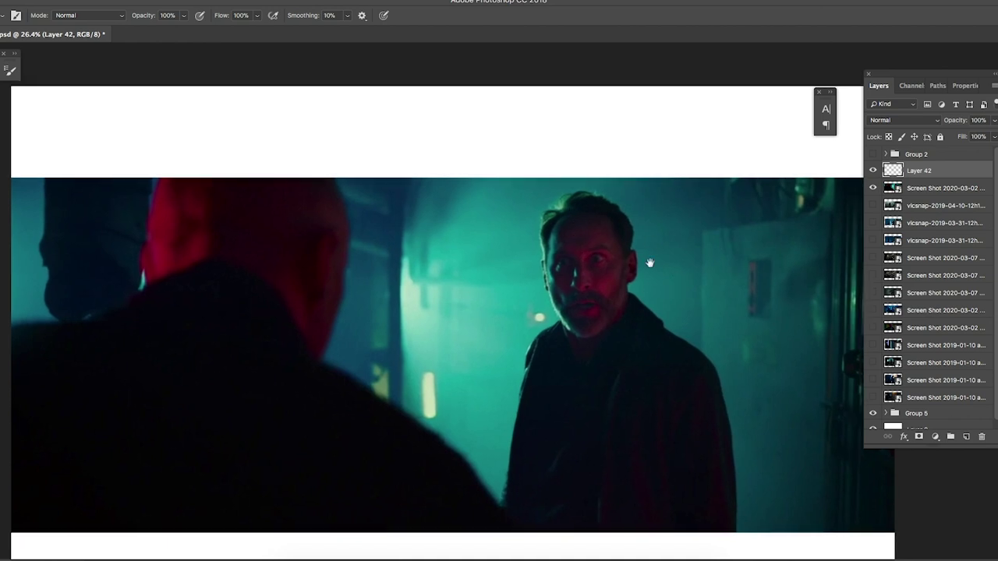
scroll(538, 191, down, 2)
scroll(538, 191, right, 1)
scroll(617, 194, up, 2)
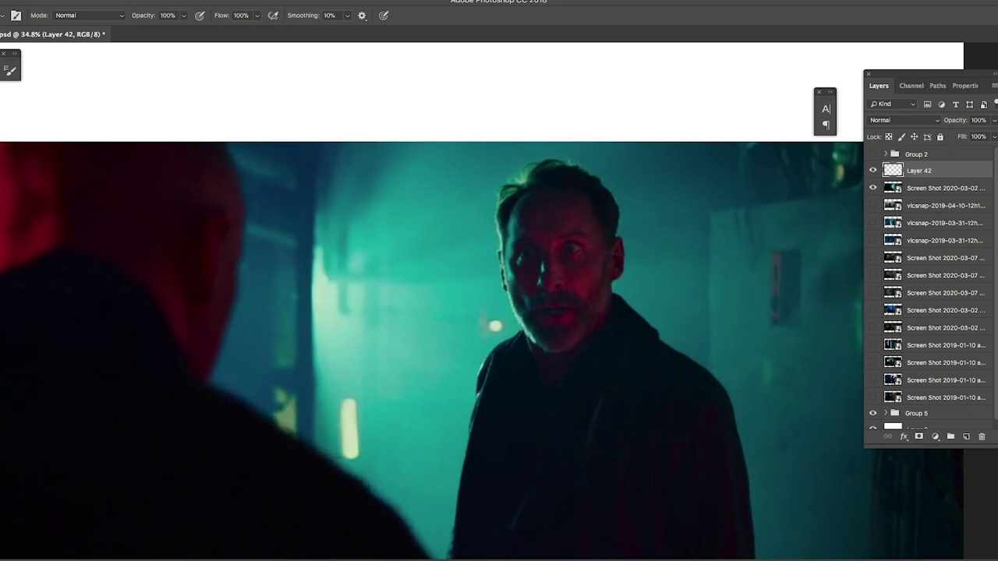
drag(434, 79, 420, 194)
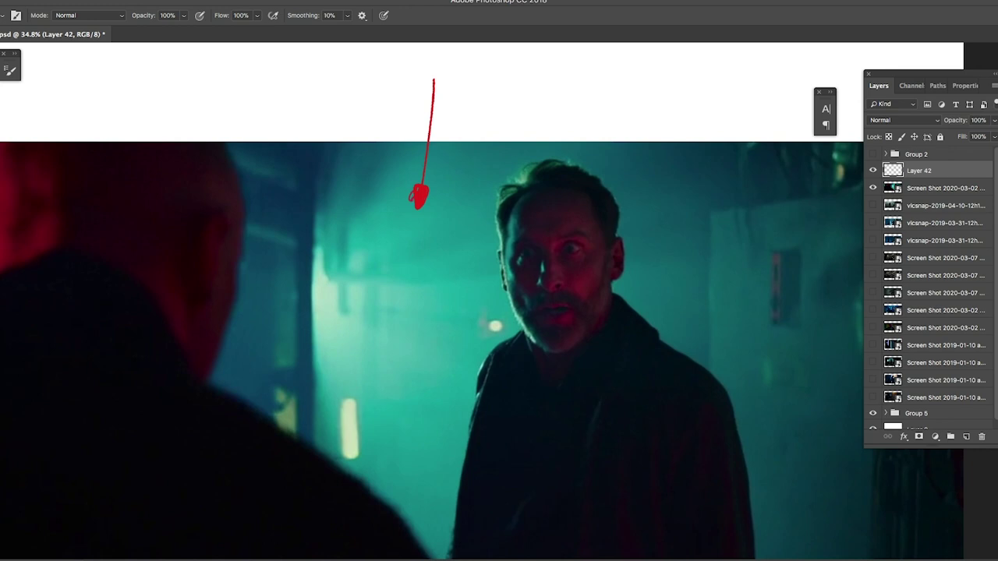
drag(741, 96, 599, 235)
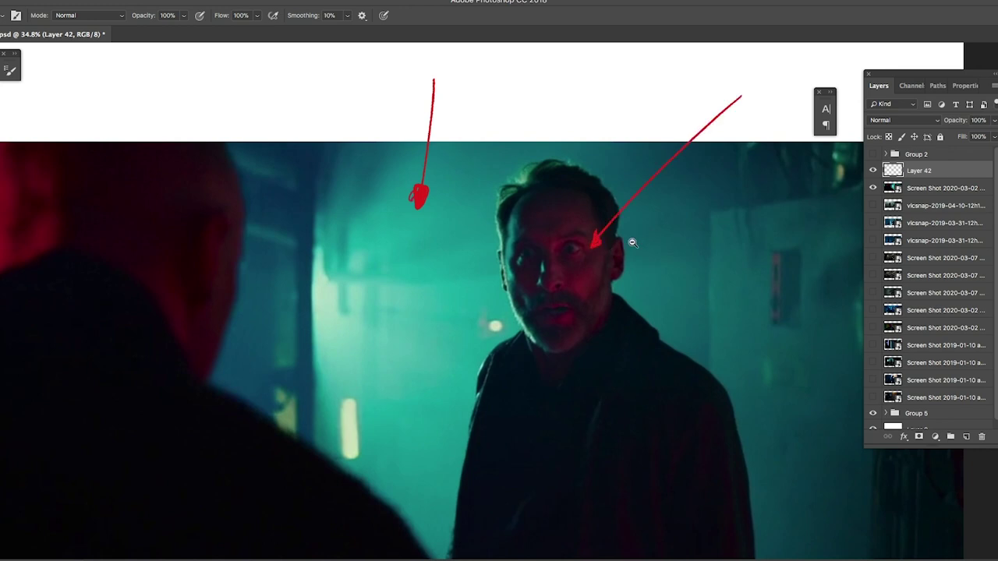
drag(644, 240, 619, 229)
drag(126, 133, 198, 221)
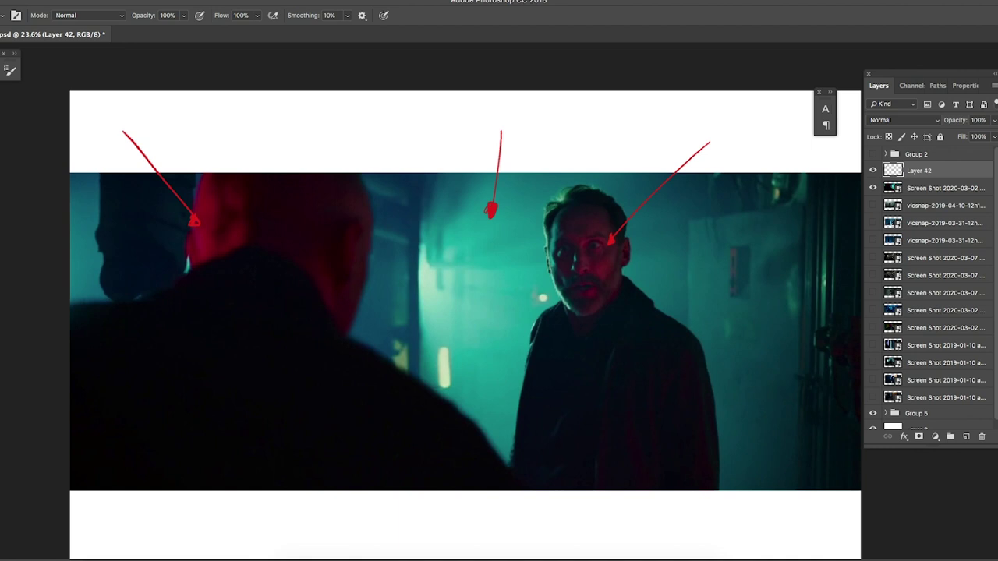
Step: Draw rough red boundary lines around the foreground man's part of the still
mouse_move(419, 126)
mouse_down()
mouse_move(439, 425)
mouse_move(134, 422)
mouse_move(70, 407)
mouse_up()
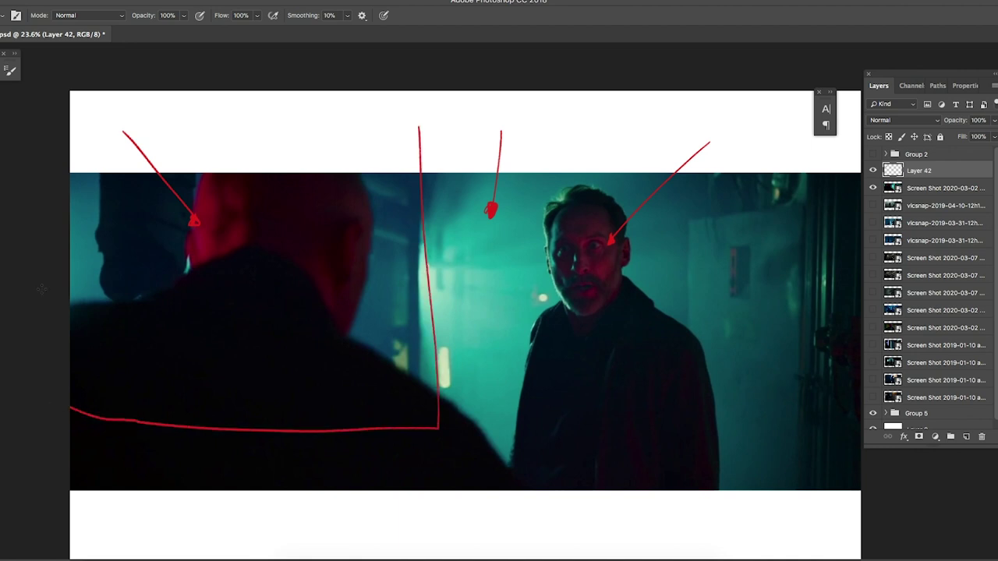
drag(165, 132, 345, 126)
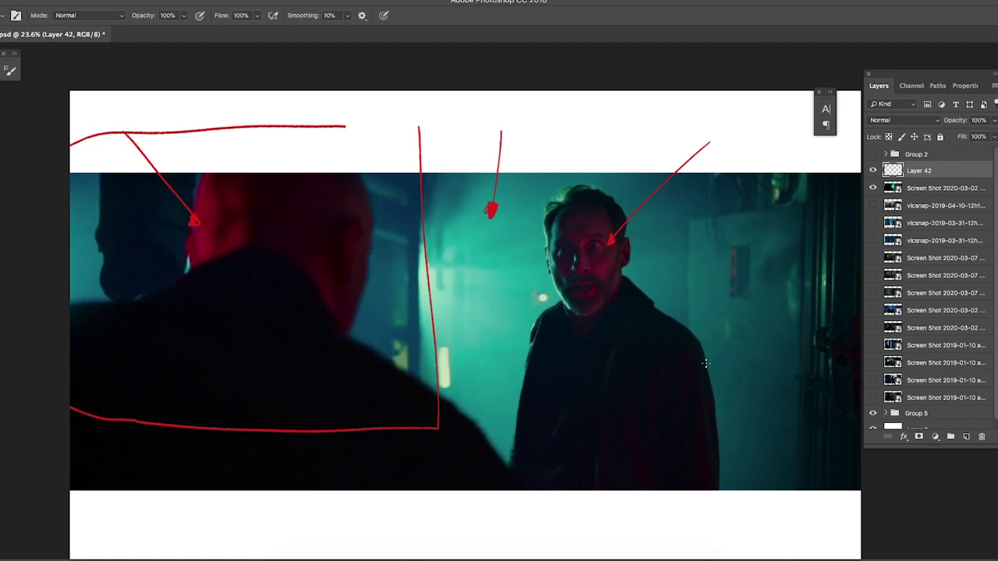
Step: Mark the light on the facing man in red, with arrows and dots on his face and a line across his coat
scroll(575, 244, right, 3)
drag(557, 226, 655, 222)
drag(453, 208, 406, 208)
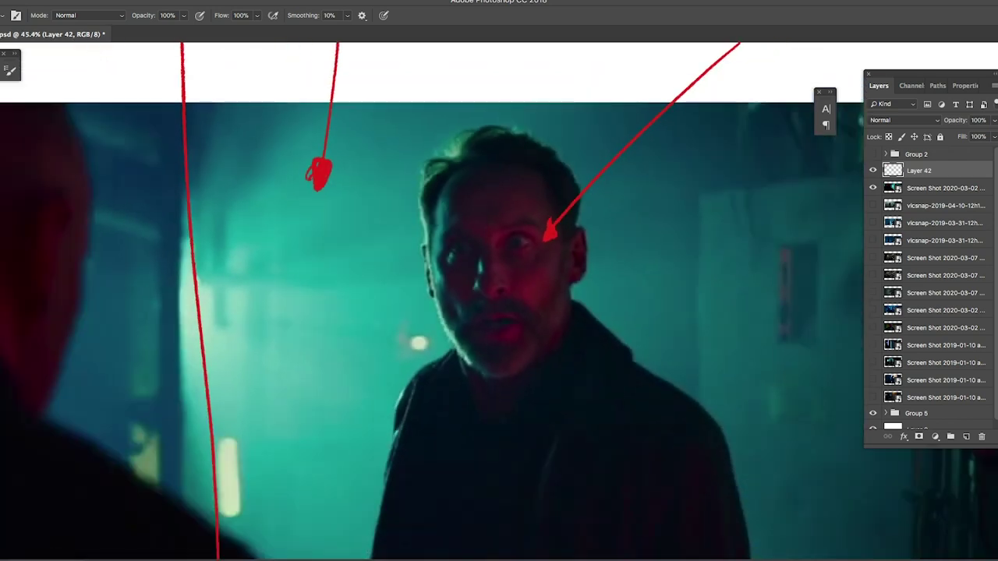
scroll(434, 248, up, 2)
mouse_move(310, 259)
mouse_down()
mouse_move(421, 279)
mouse_move(401, 290)
mouse_up()
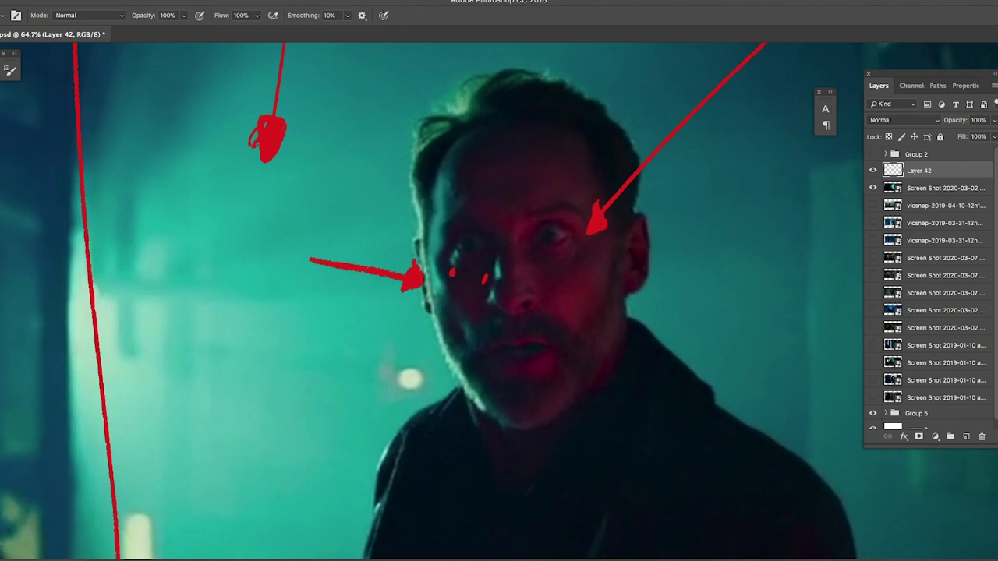
drag(524, 299, 483, 300)
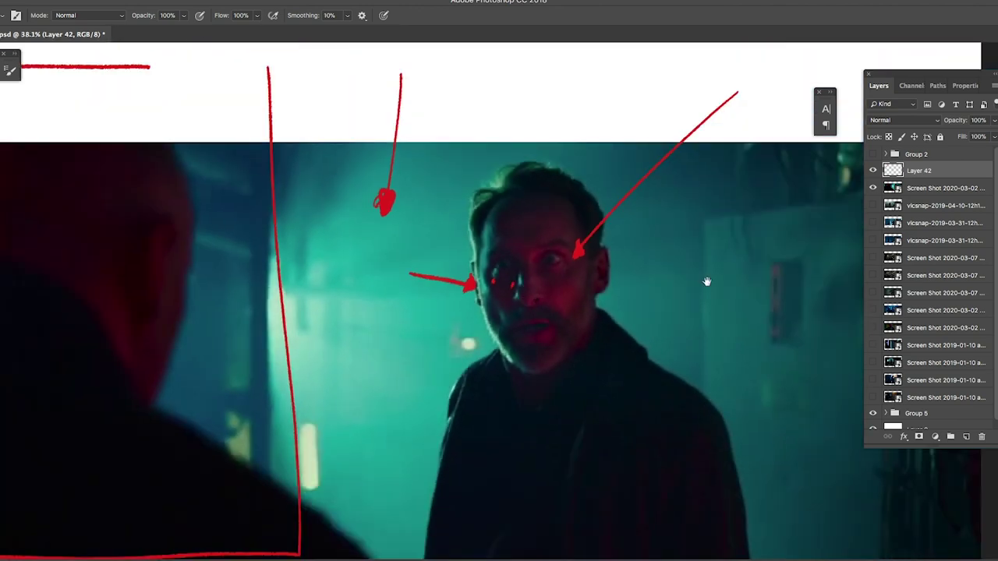
drag(706, 281, 646, 225)
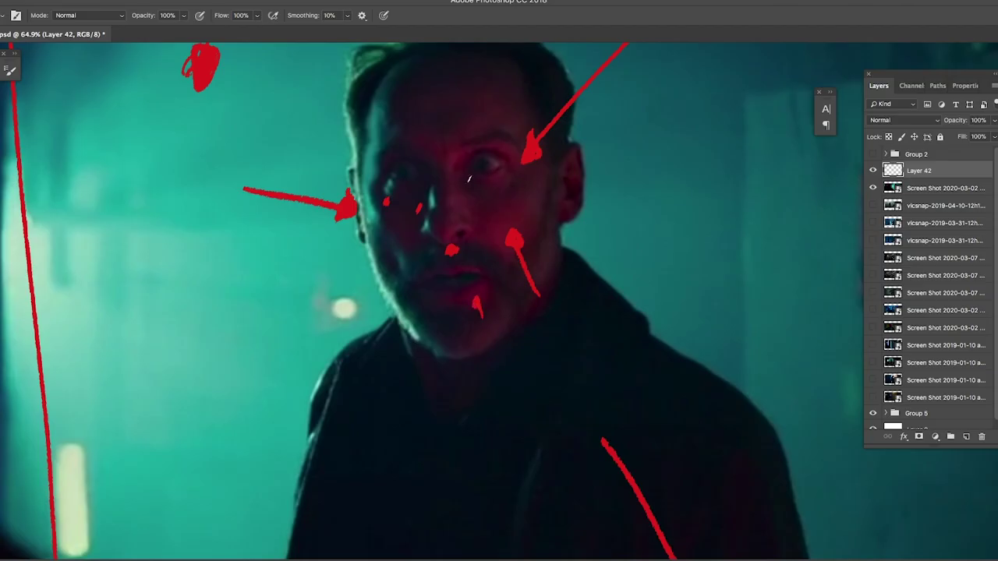
scroll(460, 165, down, 4)
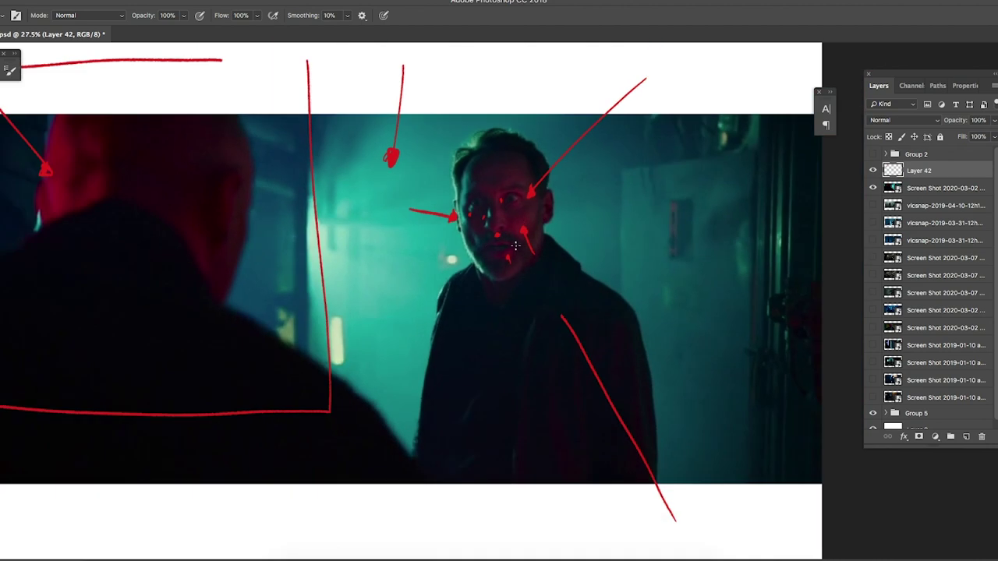
scroll(527, 238, down, 2)
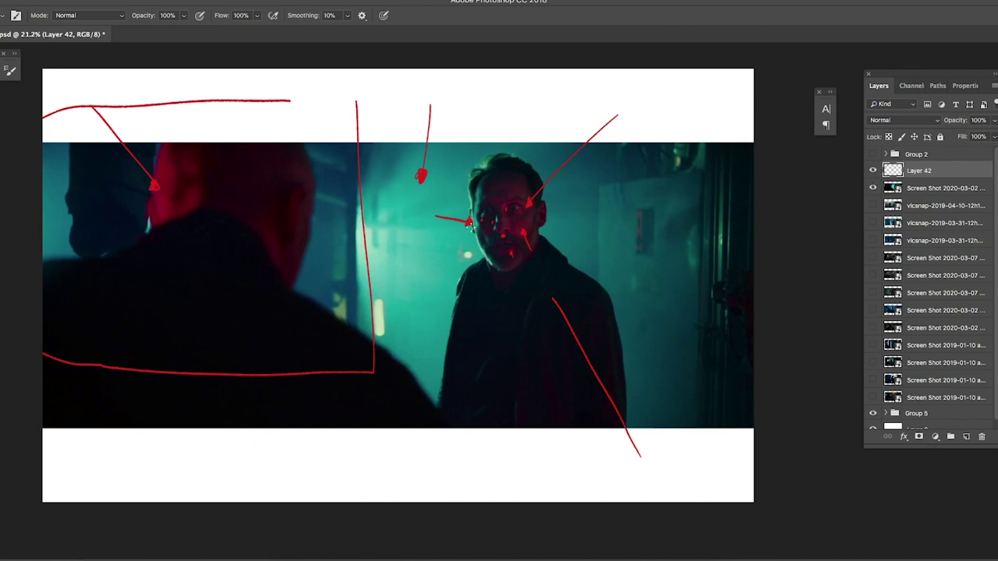
Step: Hide the still and its annotation layer, show Group 2 again, and select the clipped layer above Group 4
click(874, 188)
click(873, 170)
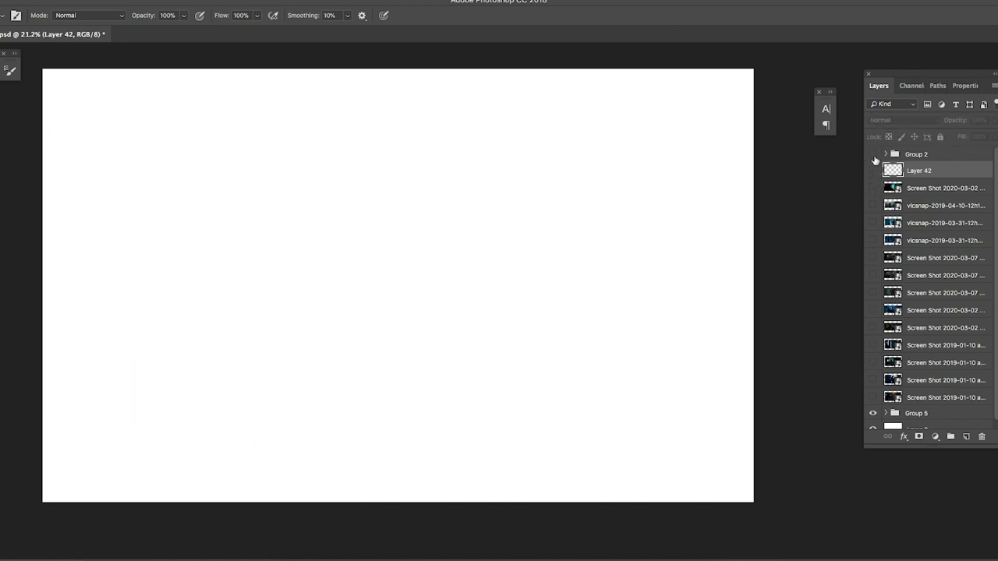
click(873, 153)
click(886, 154)
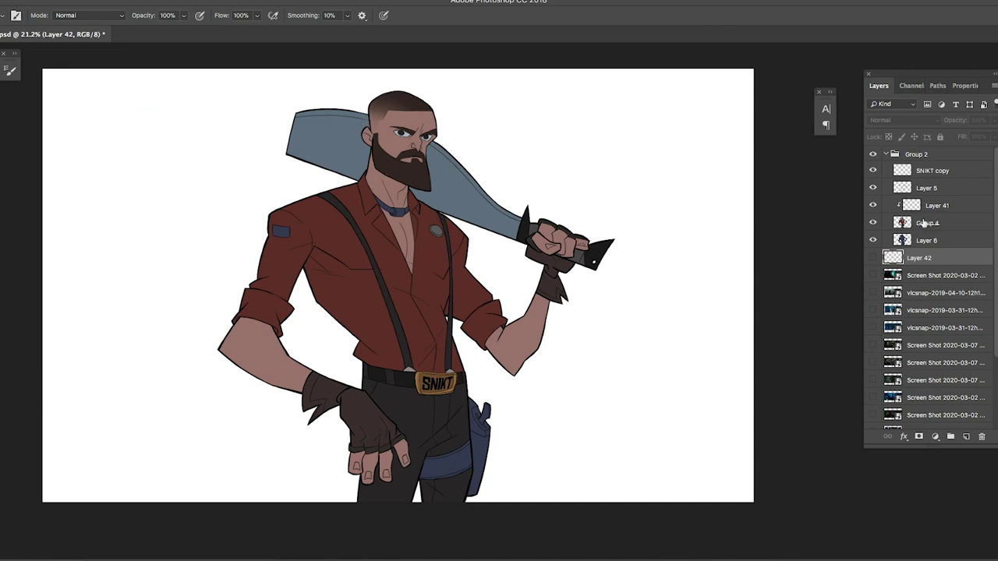
click(934, 205)
drag(444, 237, 549, 300)
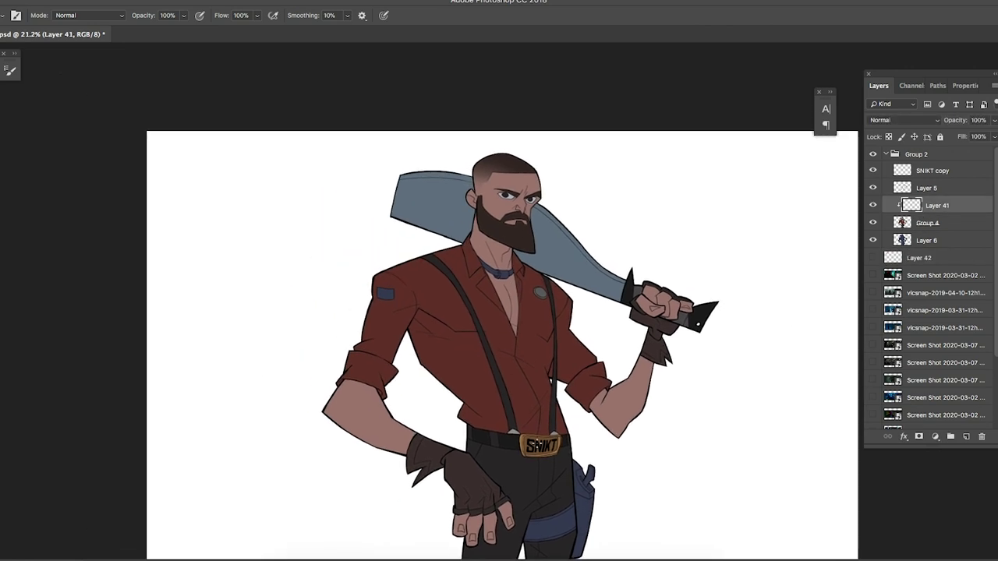
drag(533, 188, 550, 187)
drag(521, 221, 535, 193)
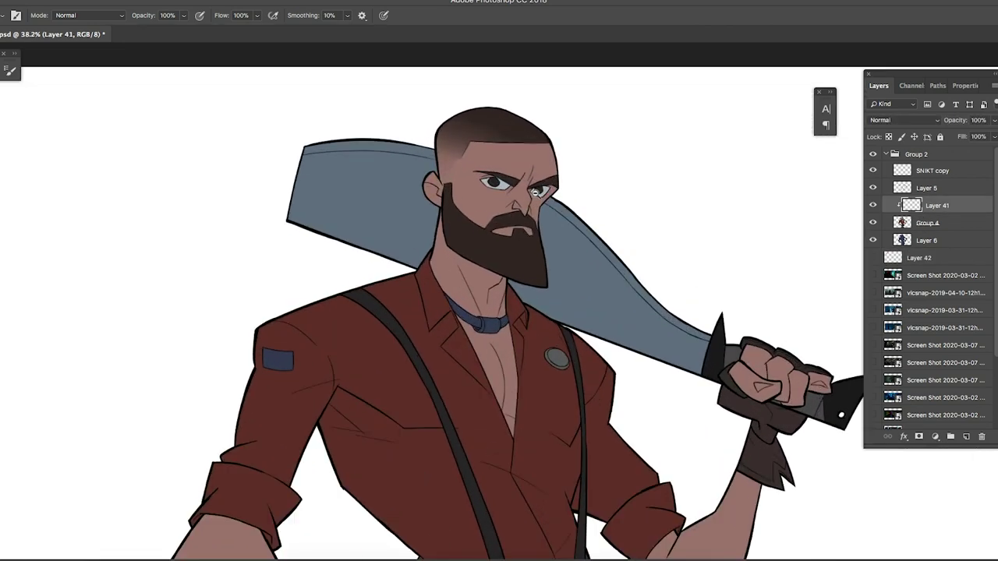
scroll(543, 196, down, 2)
scroll(541, 205, down, 1)
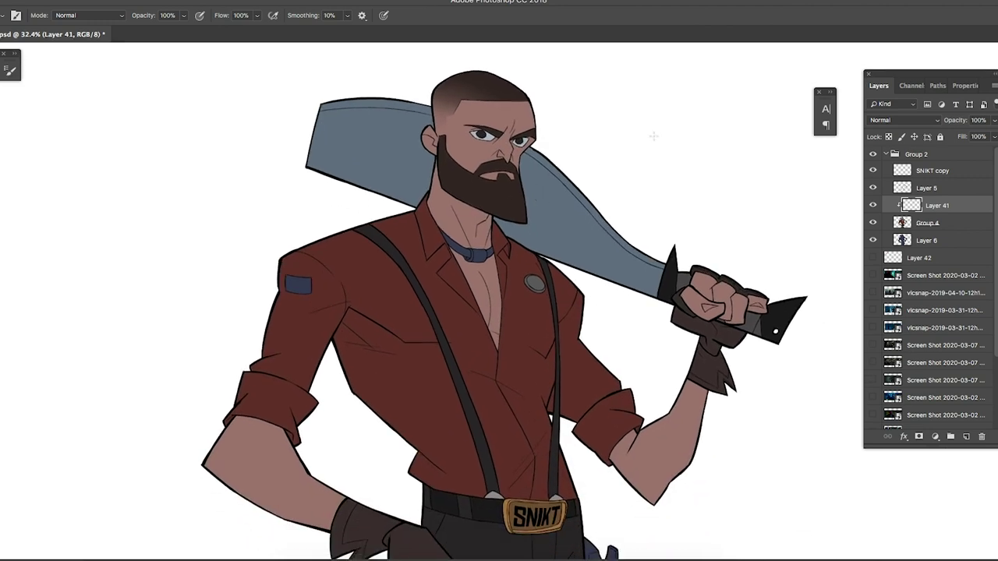
drag(536, 200, 600, 138)
drag(501, 123, 516, 118)
scroll(517, 118, up, 1)
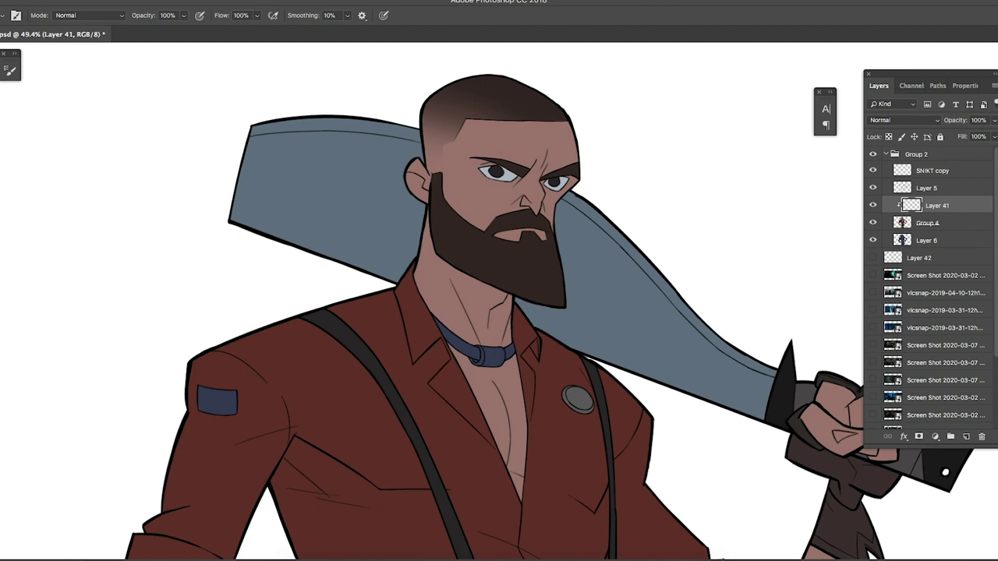
Step: Choose a muted grey-blue foreground colour, #555c74, and set Layer 41's blend mode to Multiply
click(2, 367)
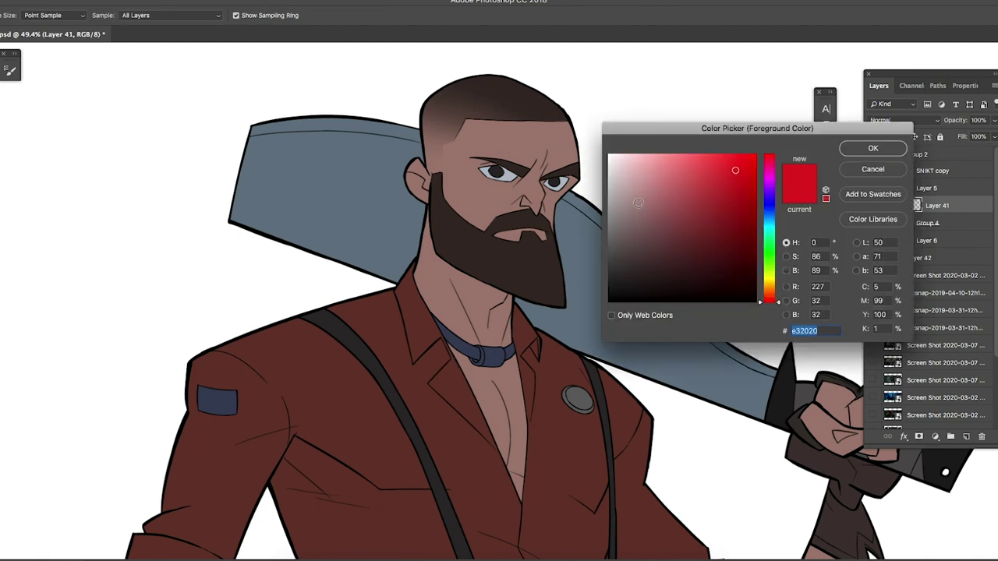
drag(771, 213, 771, 209)
mouse_move(662, 200)
mouse_down()
mouse_move(641, 196)
mouse_move(635, 205)
mouse_move(647, 229)
mouse_up()
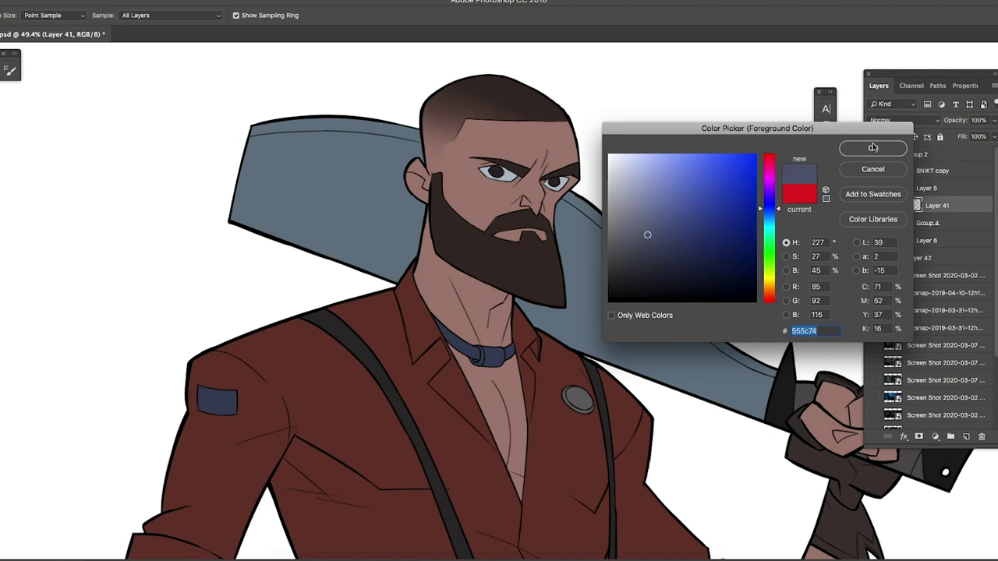
click(874, 148)
click(888, 123)
click(886, 154)
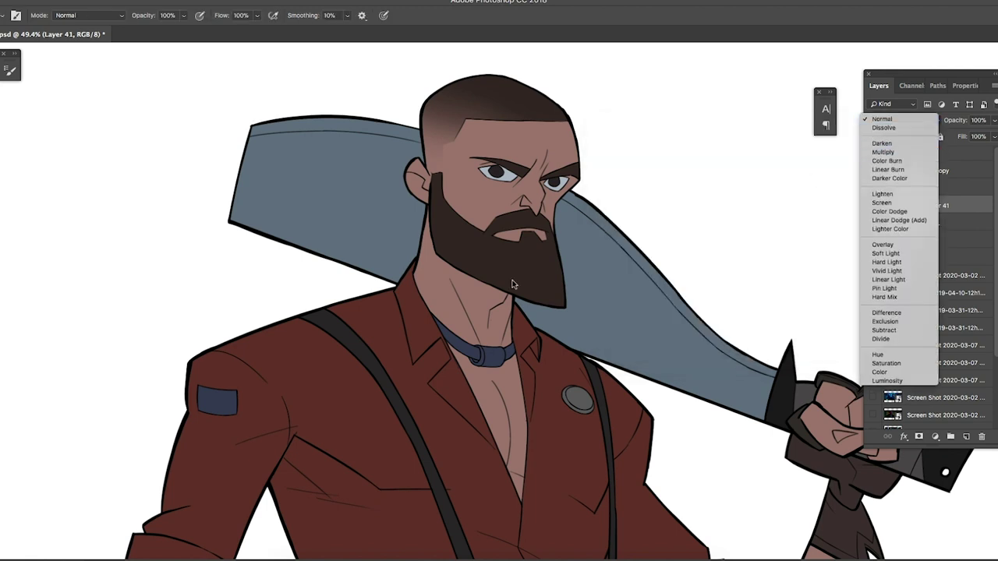
Step: Lighten the foreground colour to #9ca4c0 and fill the clipped Multiply layer with it to shade the whole character
click(2, 374)
drag(636, 170, 636, 191)
click(848, 149)
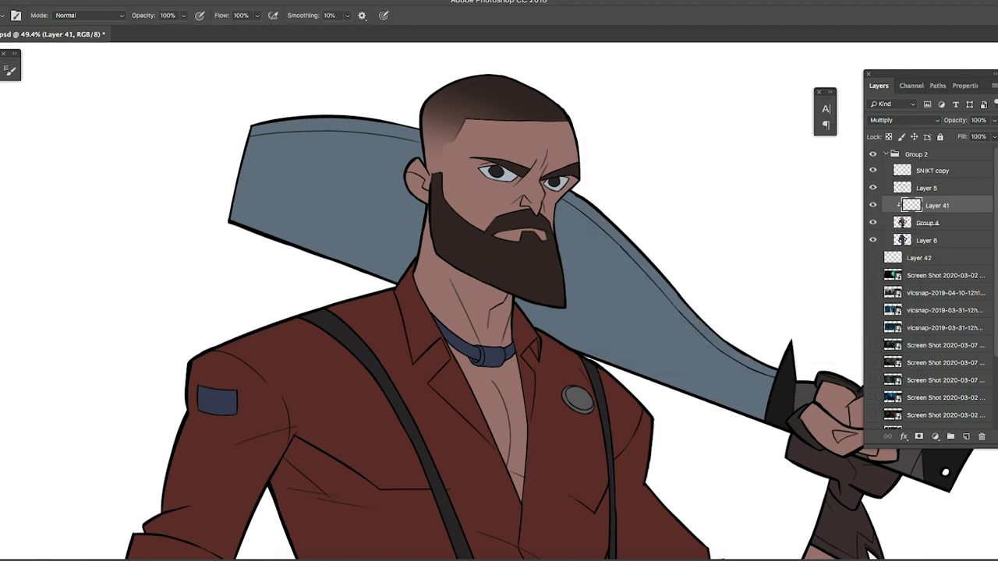
key(alt+BackSpace)
scroll(555, 149, down, 1)
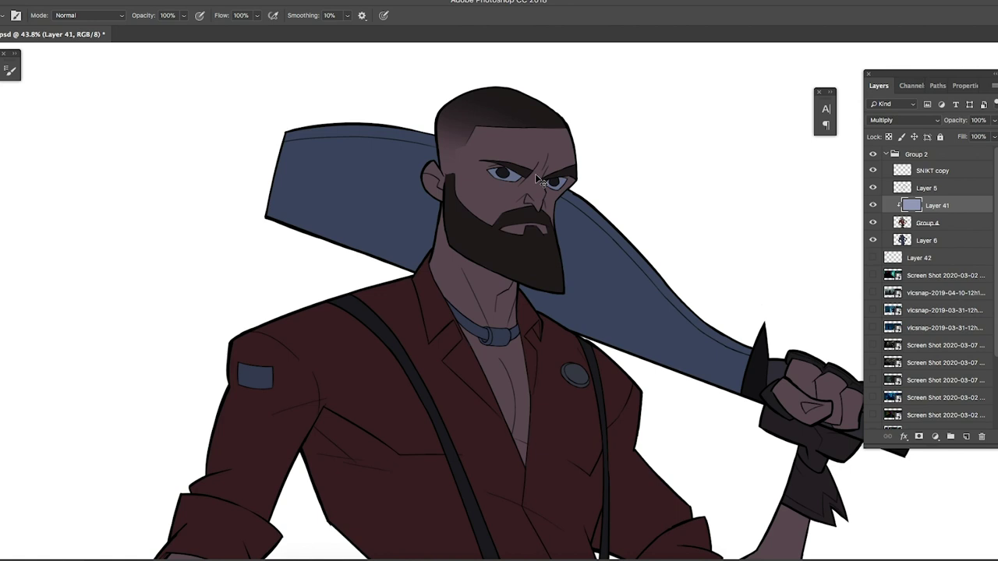
Step: Darken the blue fill on Layer 41 with Hue/Saturation, setting the lightness to -13
key(ctrl+u)
mouse_move(675, 248)
mouse_down()
mouse_move(666, 250)
mouse_move(675, 249)
mouse_up()
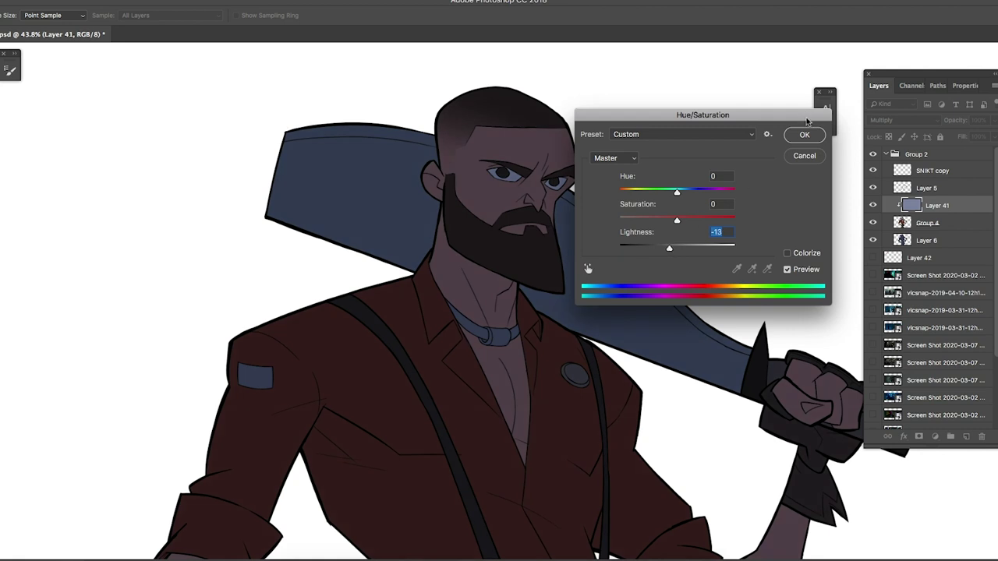
key(Return)
drag(595, 240, 544, 233)
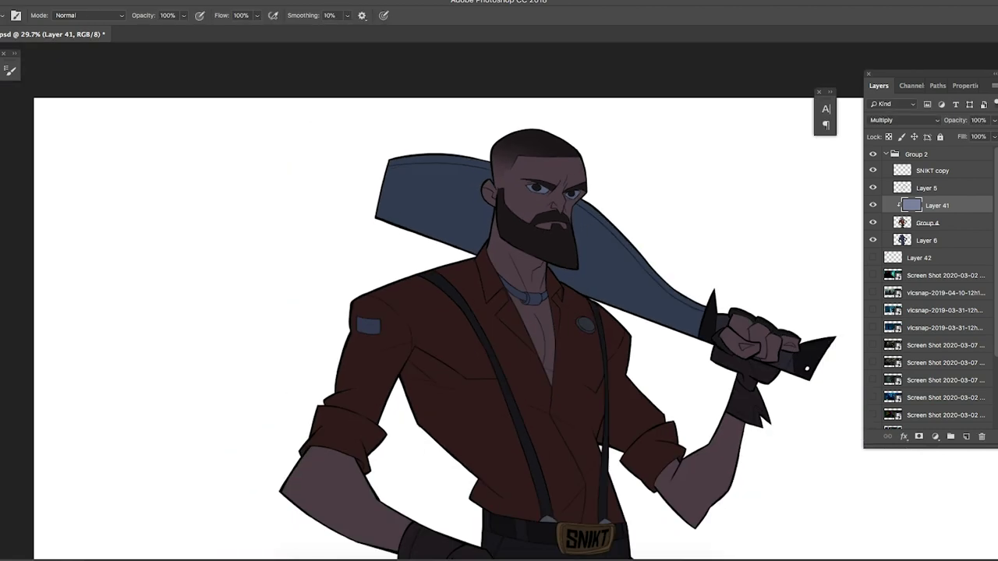
Step: Choose a brush preset for painting the light and set the foreground colour to dark red, #a21d1d
right_click(541, 226)
click(667, 410)
drag(652, 252, 662, 252)
key(Return)
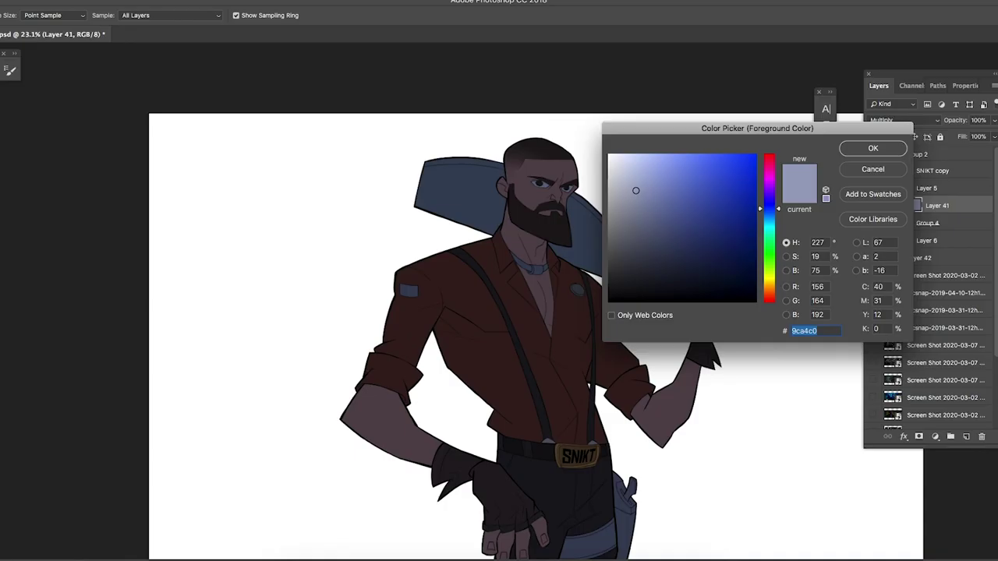
drag(769, 209, 769, 303)
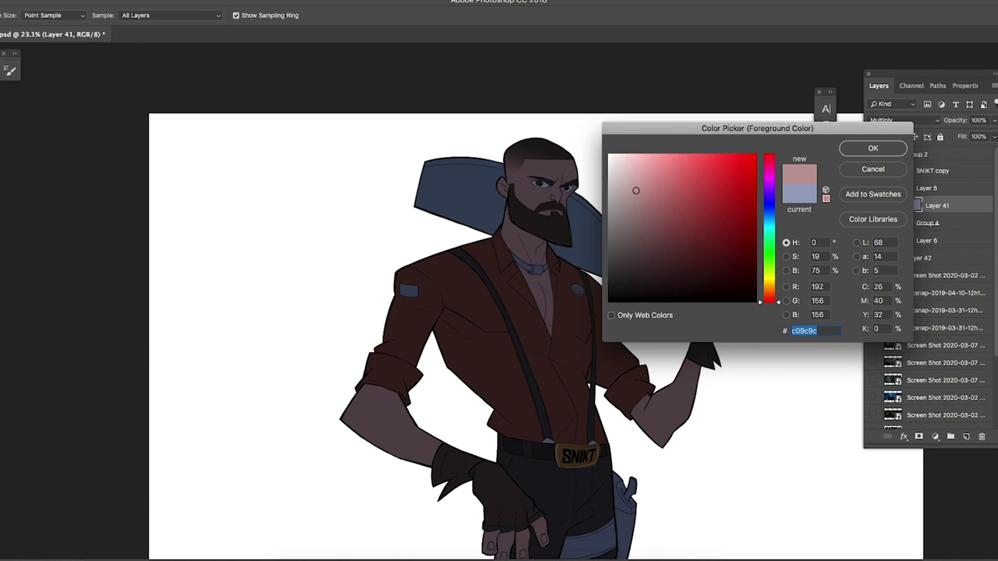
drag(635, 190, 731, 208)
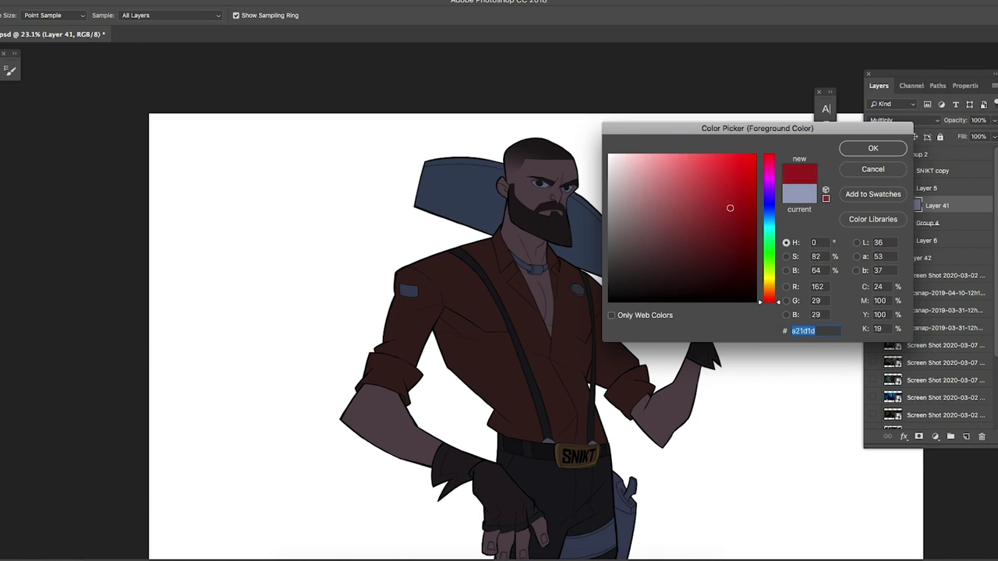
key(Return)
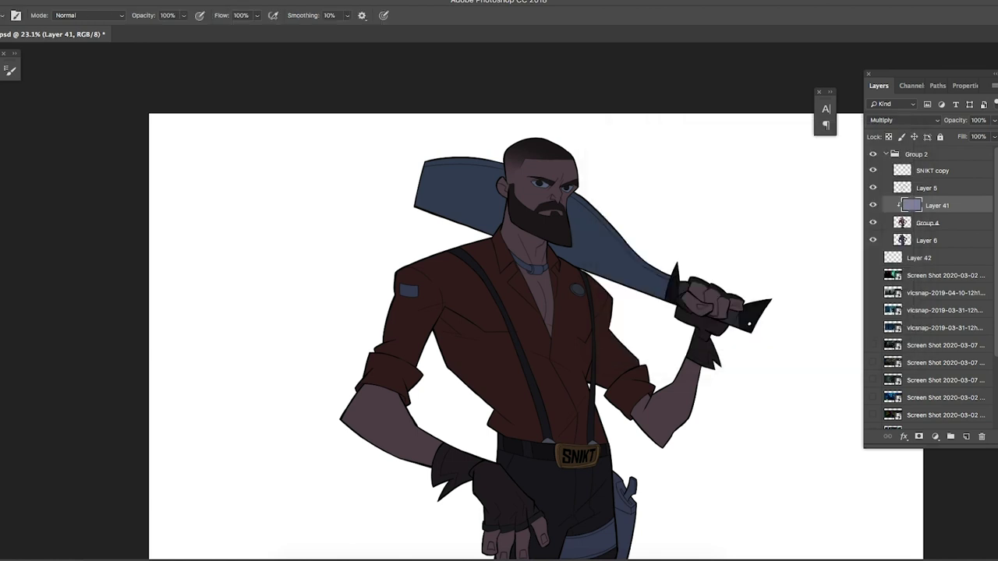
Step: On a new layer clipped above Layer 41, brush a soft red glow over the far side of the face, hair and beard
scroll(567, 175, up, 4)
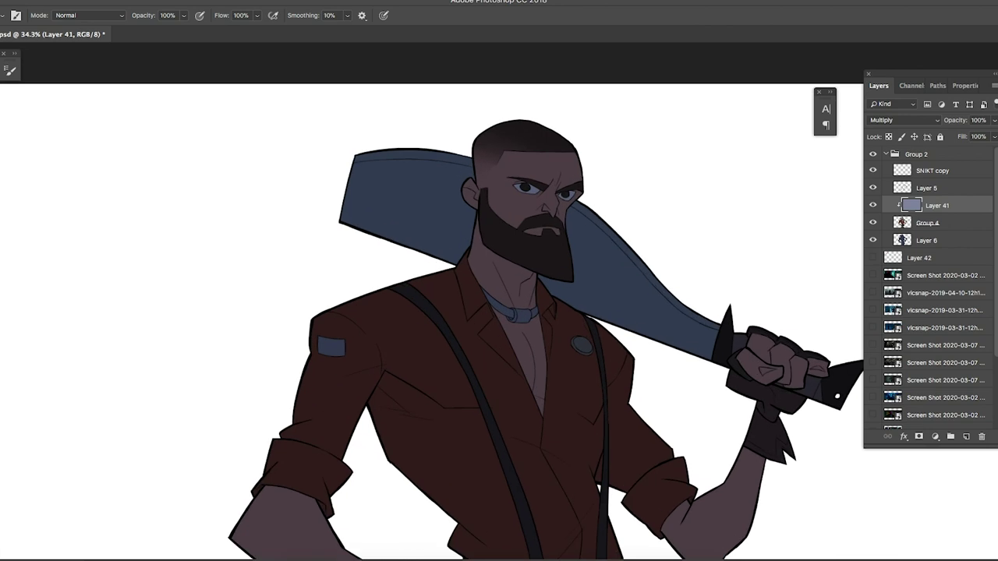
scroll(554, 181, up, 2)
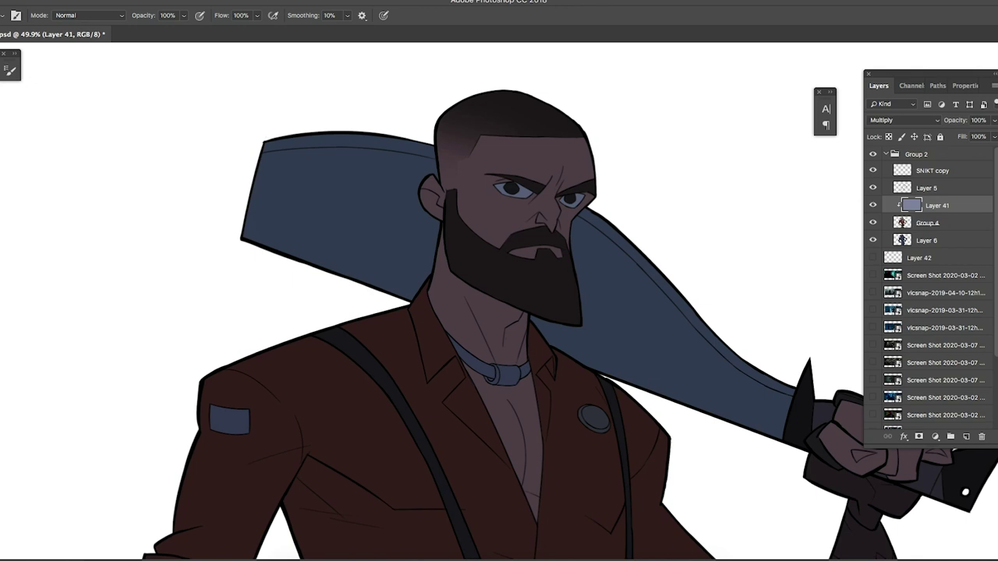
click(1, 98)
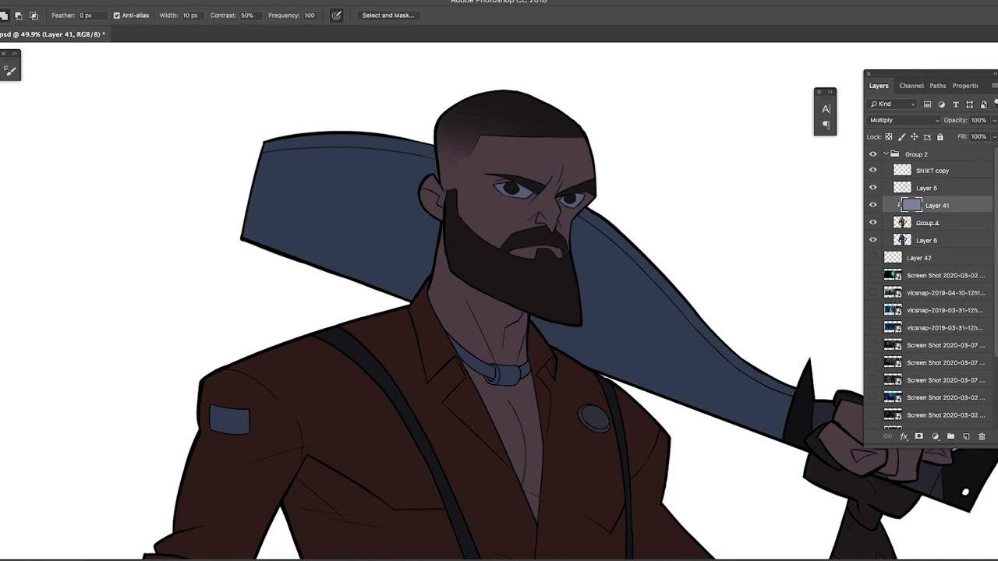
click(35, 98)
scroll(582, 240, down, 5)
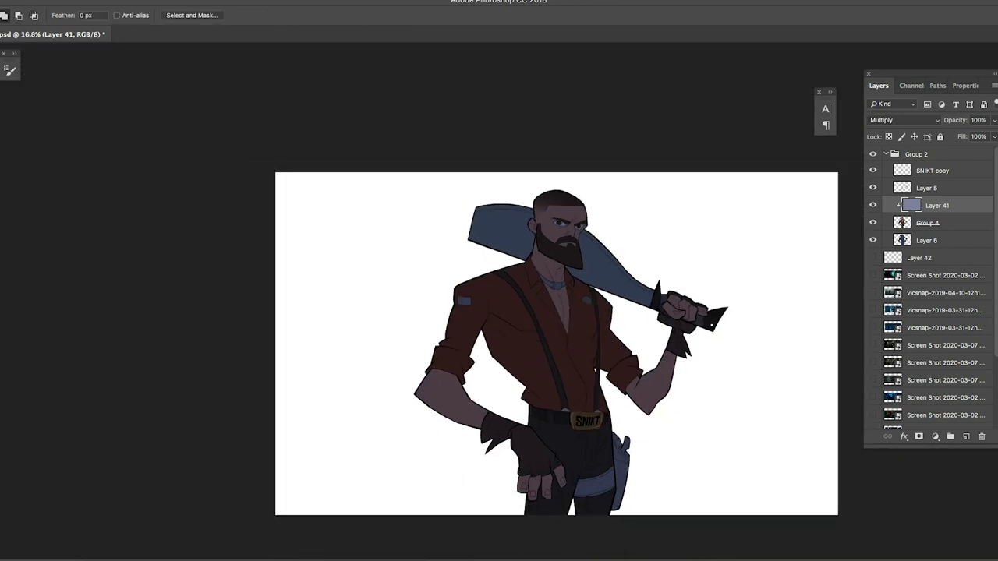
scroll(572, 176, up, 3)
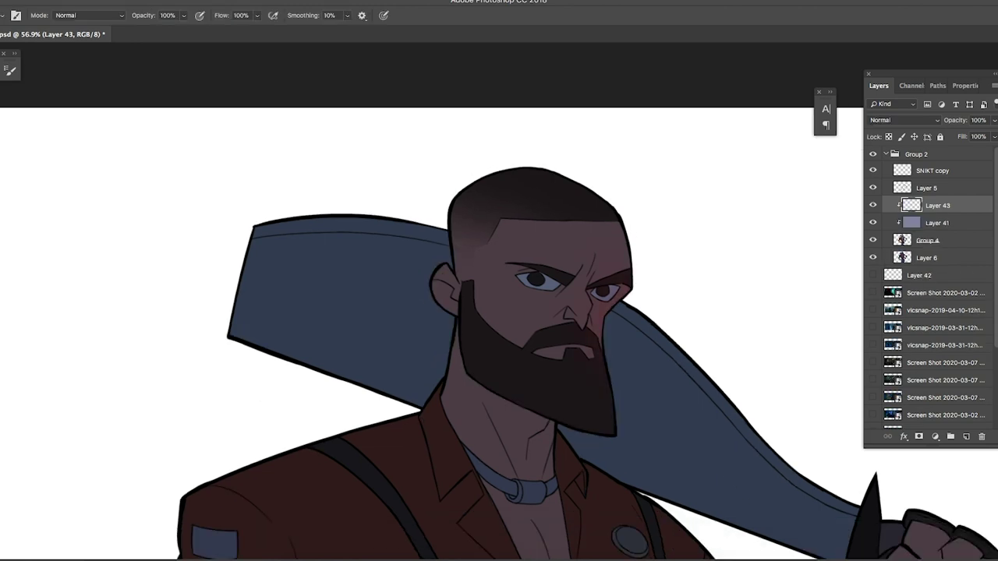
mouse_move(602, 319)
mouse_down()
mouse_move(612, 276)
mouse_move(554, 285)
mouse_up()
scroll(674, 218, down, 1)
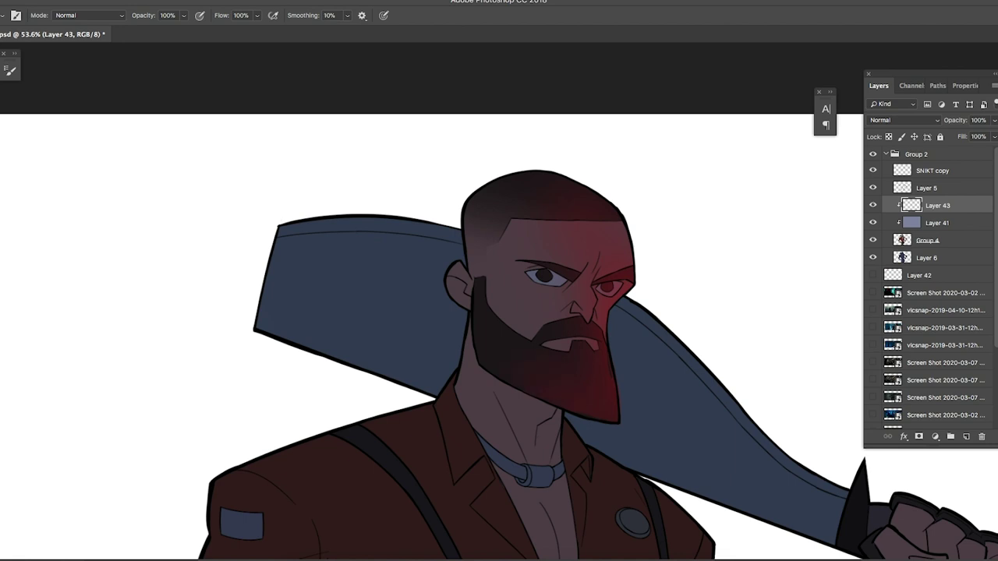
scroll(662, 341, down, 10)
scroll(662, 341, up, 8)
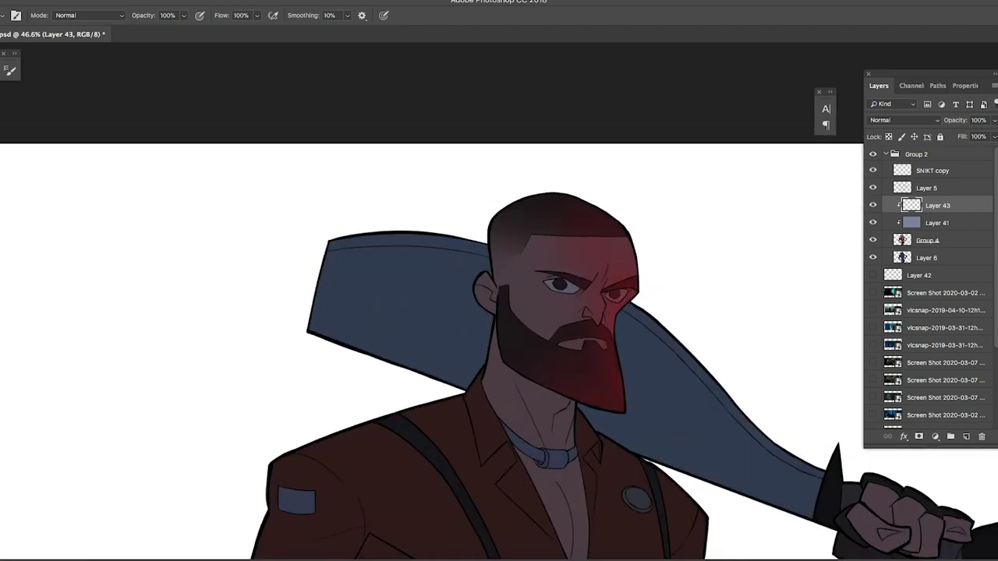
Step: Outline a thin sliver along the outer edge of the red-lit beard with the Lasso tool
key(l)
scroll(627, 376, up, 2)
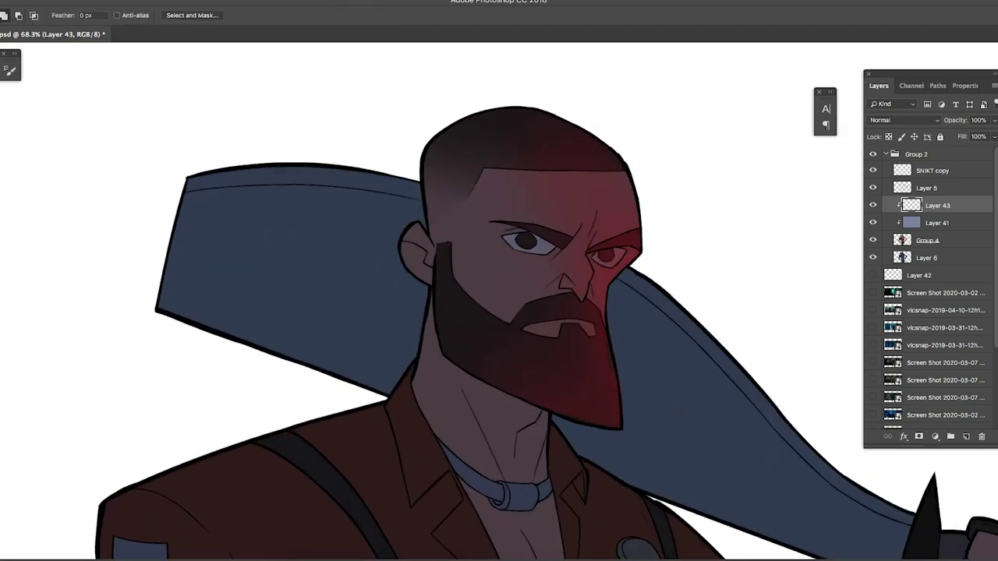
key(super+alt+z)
scroll(640, 269, down, 1)
key(super+shift+z)
key(super+d)
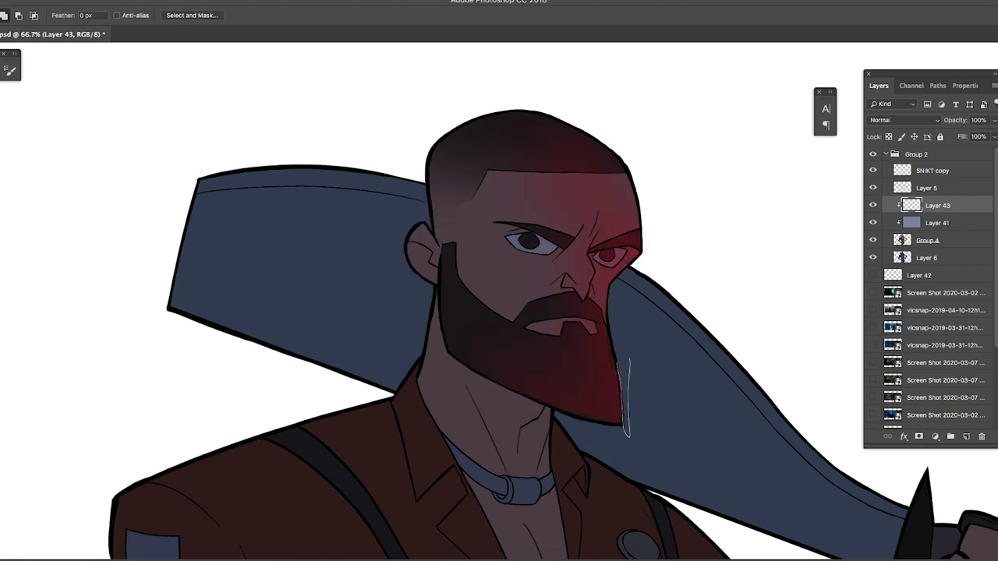
Step: Lasso the skin around the red-lit eye and brush stronger red light into the hidden-edge selection
scroll(613, 293, down, 4)
scroll(613, 285, up, 8)
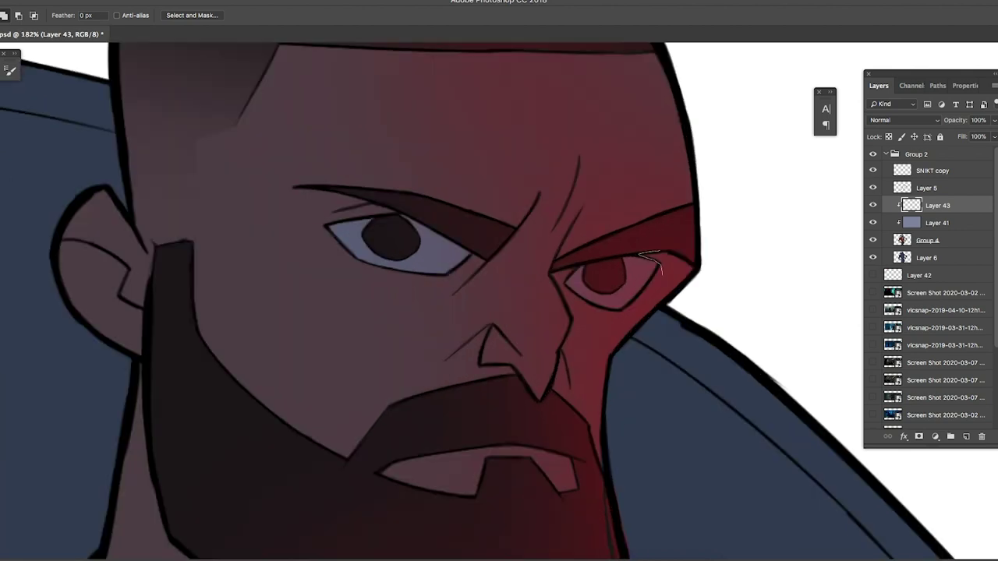
drag(664, 299, 663, 297)
drag(564, 284, 582, 303)
mouse_move(659, 265)
mouse_down()
mouse_move(641, 301)
mouse_move(661, 269)
mouse_up()
key(super+z)
key(h)
key(super+h)
key(b)
drag(622, 310, 622, 283)
scroll(650, 248, down, 5)
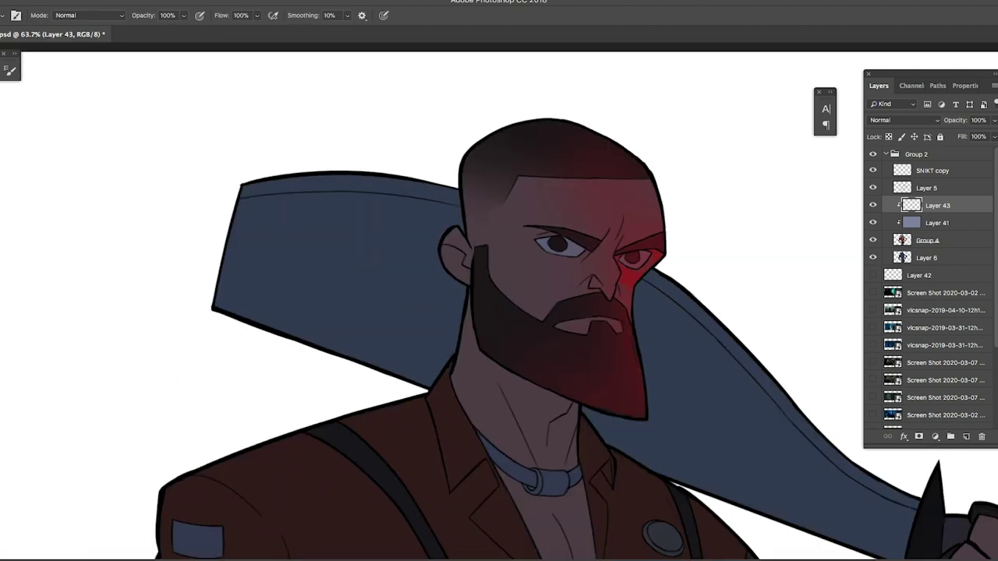
Step: Pick a brighter, more saturated red as the foreground colour
scroll(647, 262, up, 1)
key(n)
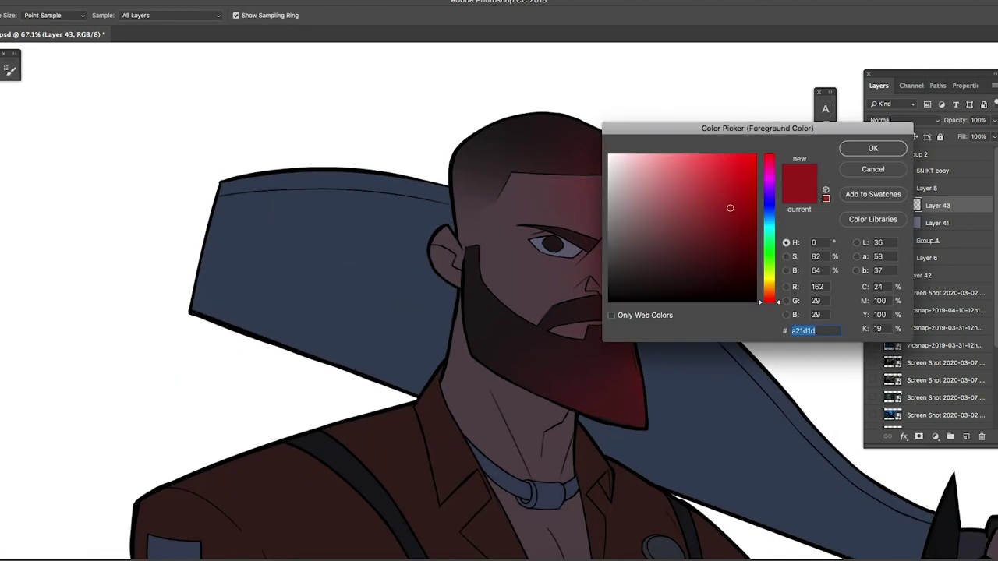
click(736, 172)
key(Return)
Step: Lasso the narrow cheek strip between the nose and the face's outer edge and brush bright red light into it
key(l)
scroll(627, 295, up, 5)
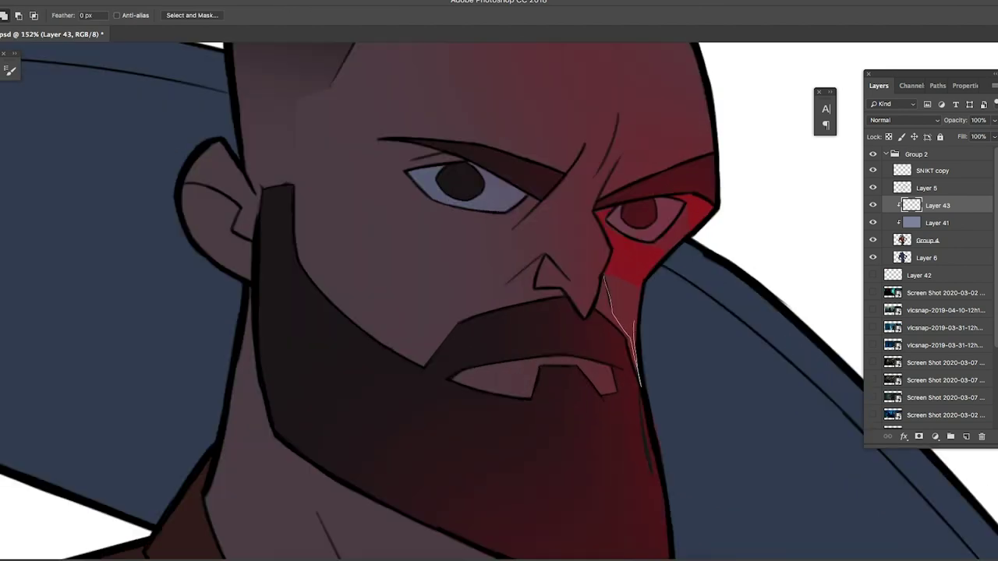
drag(608, 264, 605, 275)
right_click(638, 350)
key(Escape)
key(super+d)
key(b)
click(609, 336)
Step: Select a thin strip along the moustache's lower edge, hide the selection outline, and brush red light there and over the beard
key(l)
scroll(621, 282, down, 2)
mouse_move(661, 278)
mouse_down()
mouse_move(644, 293)
mouse_move(606, 274)
mouse_move(594, 295)
mouse_move(570, 295)
mouse_move(499, 270)
mouse_move(423, 308)
mouse_move(467, 353)
mouse_move(550, 400)
mouse_move(647, 434)
mouse_move(696, 435)
mouse_move(674, 300)
mouse_up()
key(super+h)
key(b)
click(661, 392)
mouse_move(713, 331)
mouse_down()
mouse_move(638, 363)
mouse_move(695, 343)
mouse_up()
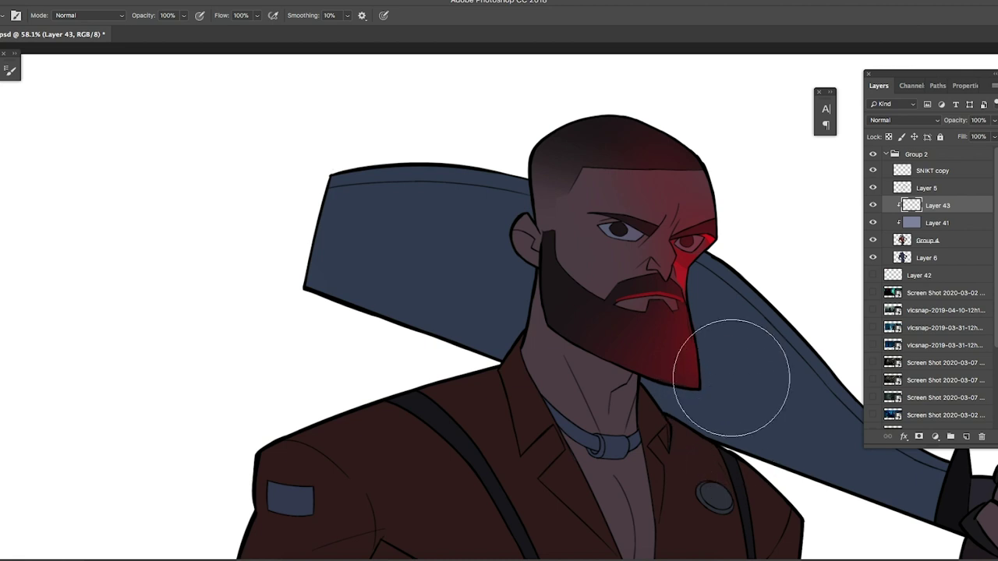
Step: Lasso pointed strand shapes near the beard's lit tip and brush red highlights into them
key(l)
mouse_move(669, 319)
mouse_down()
mouse_move(632, 345)
mouse_move(655, 338)
mouse_move(696, 386)
mouse_move(697, 335)
mouse_move(702, 386)
mouse_move(689, 404)
mouse_move(687, 314)
mouse_move(676, 392)
mouse_move(661, 386)
mouse_up()
key(b)
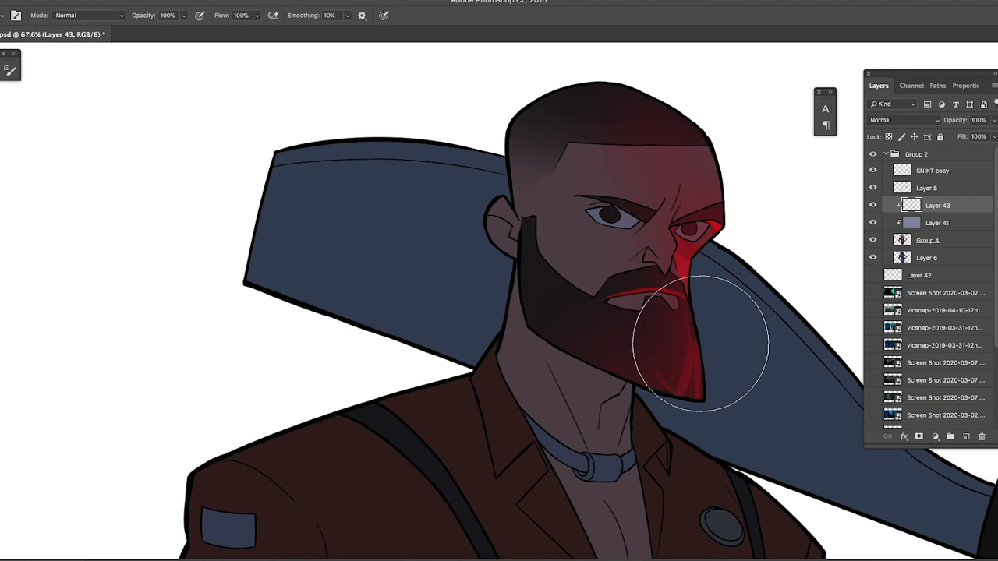
key(l)
drag(686, 311, 692, 332)
mouse_move(680, 394)
mouse_down()
mouse_move(685, 351)
mouse_move(659, 301)
mouse_move(641, 300)
mouse_move(644, 330)
mouse_move(688, 406)
mouse_move(688, 329)
mouse_up()
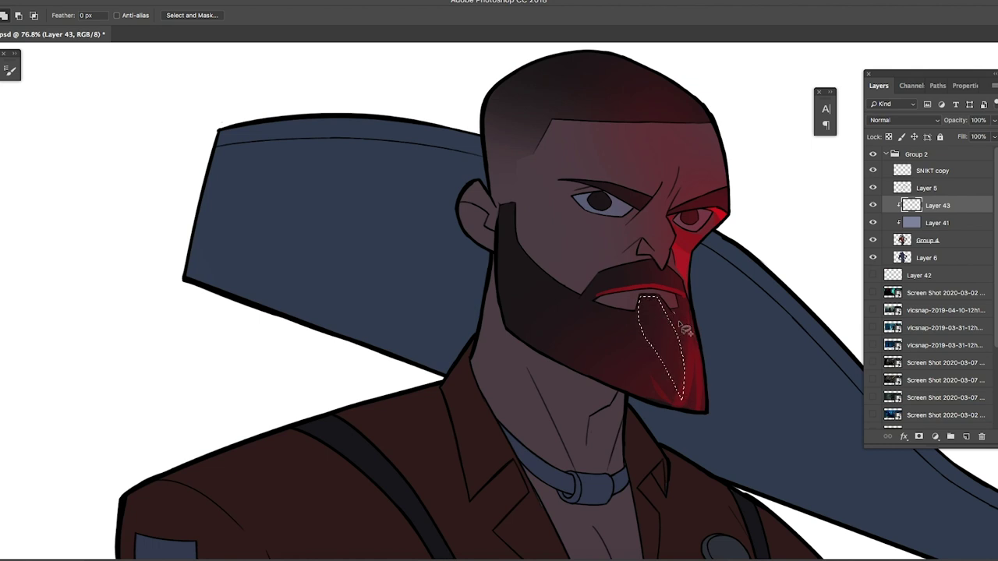
key(ctrl+d)
key(b)
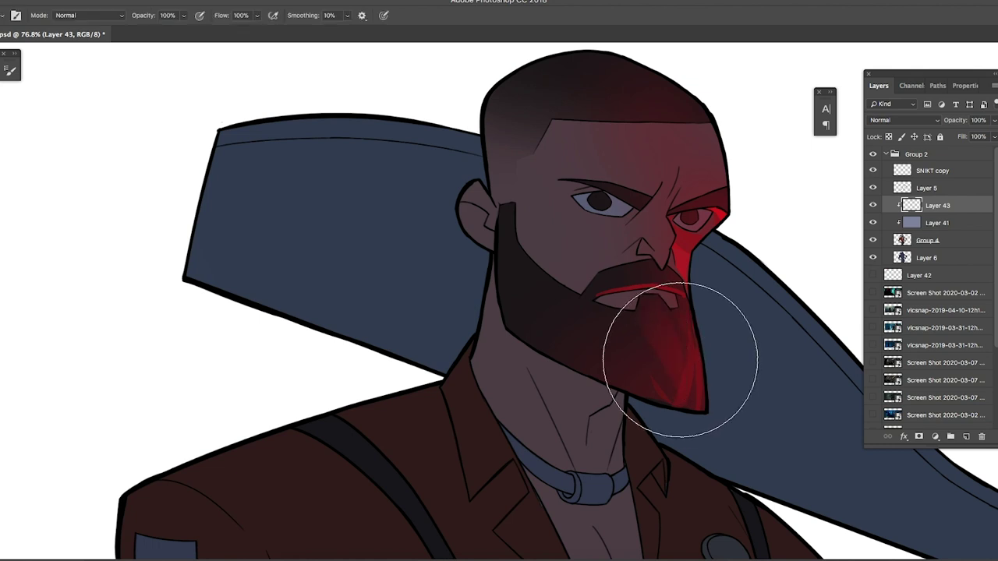
drag(689, 347, 632, 335)
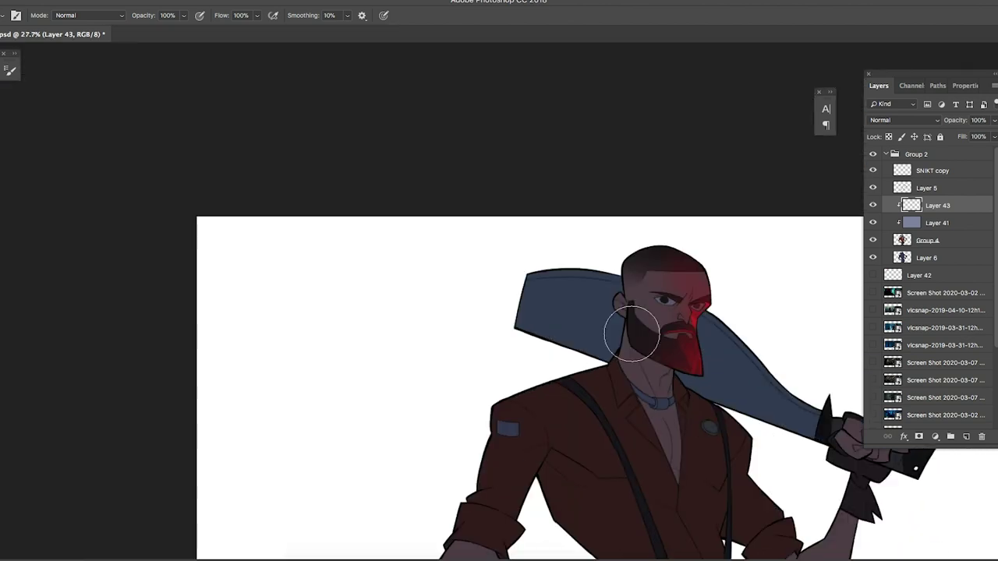
Step: Save the document and brush bright red light into a lassoed selection across the lips
key(l)
key(ctrl+s)
mouse_move(685, 304)
mouse_down()
mouse_move(648, 312)
mouse_move(709, 334)
mouse_up()
scroll(695, 385, up, 3)
mouse_move(647, 388)
mouse_down()
mouse_move(598, 404)
mouse_move(564, 396)
mouse_move(679, 379)
mouse_move(713, 390)
mouse_move(716, 411)
mouse_move(679, 385)
mouse_move(651, 383)
mouse_up()
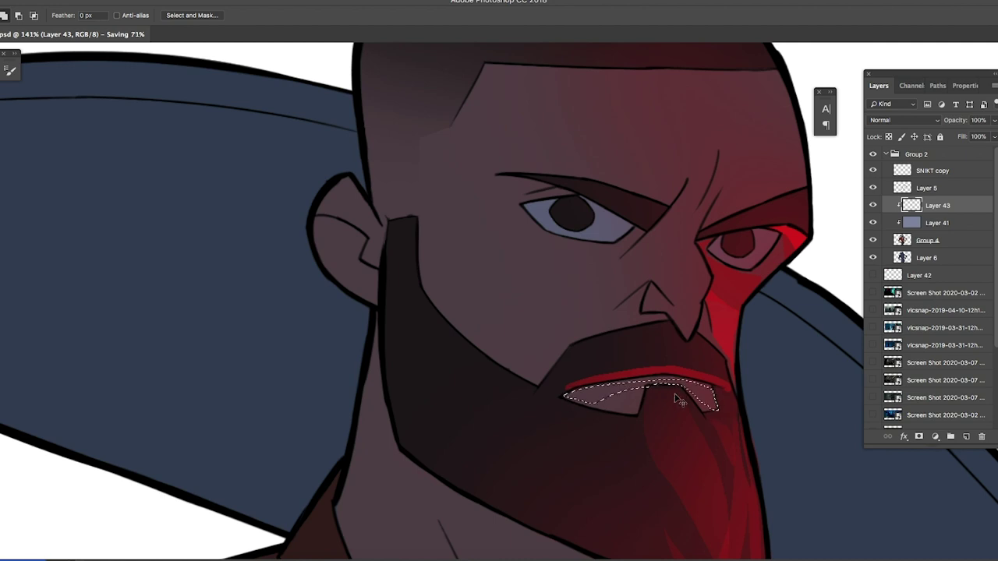
key(b)
scroll(666, 406, down, 4)
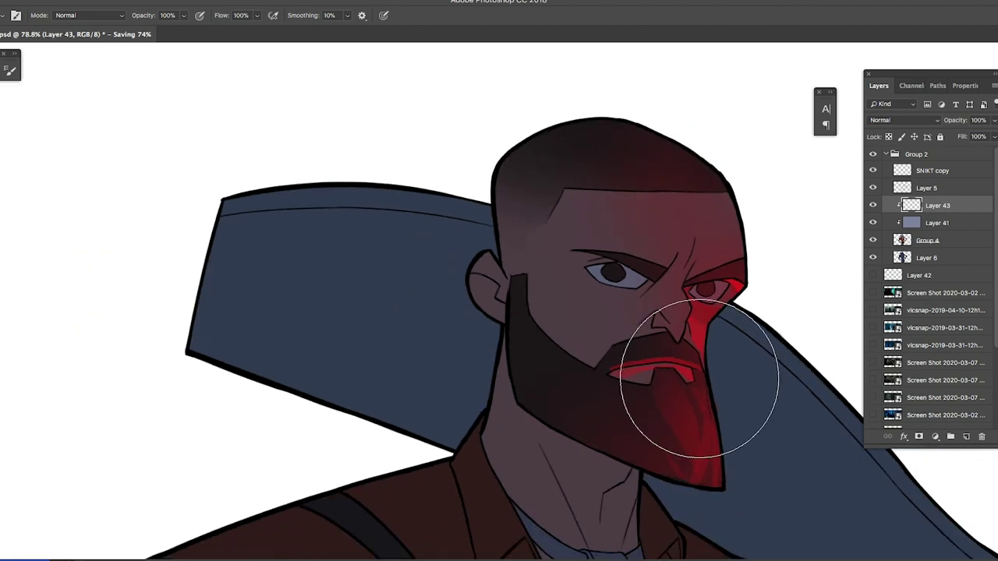
Step: Lasso the small area along the nose's underside and brush red light into it
key(l)
drag(670, 340, 697, 334)
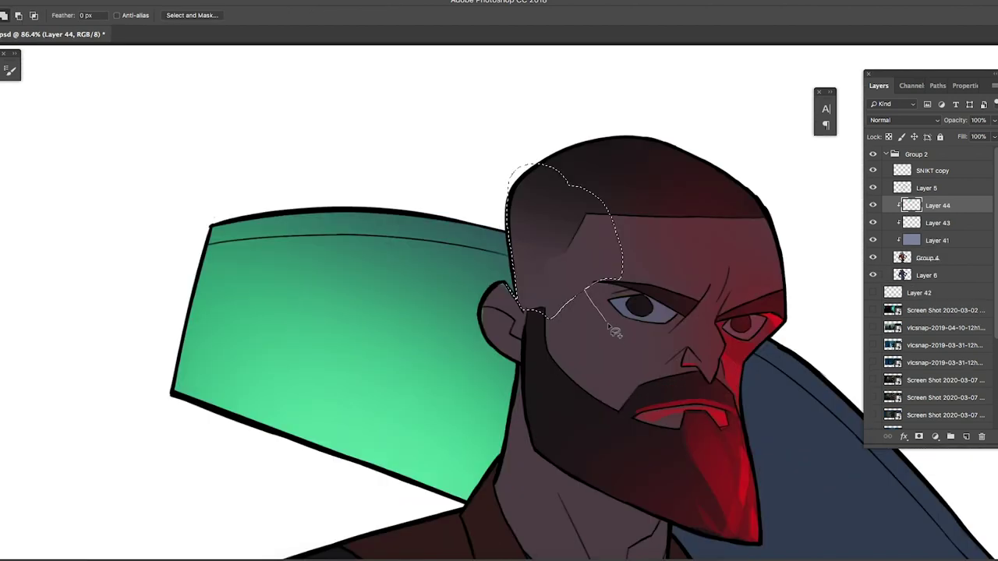
Step: Lasso the side of the scalp, temple and cheek beside the ear, hide the selection outline, and brush bright green light there
mouse_move(612, 332)
mouse_down()
mouse_move(616, 349)
mouse_move(590, 392)
mouse_move(555, 356)
mouse_move(544, 308)
mouse_up()
mouse_move(549, 347)
mouse_down()
mouse_move(557, 360)
mouse_move(546, 378)
mouse_move(547, 323)
mouse_up()
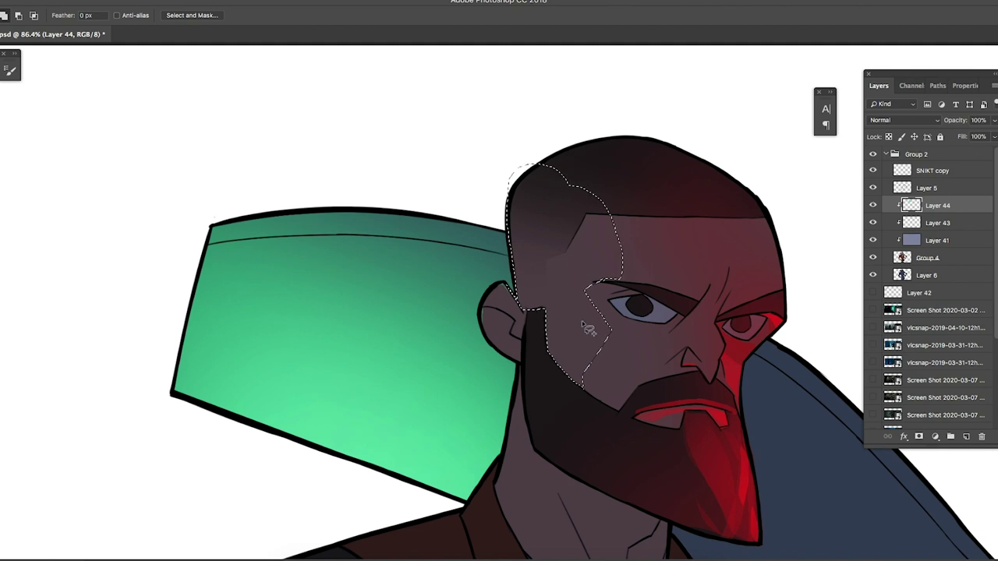
key(b)
key(ctrl+h)
drag(523, 346, 550, 341)
drag(557, 272, 487, 273)
mouse_move(538, 312)
mouse_down()
mouse_move(519, 246)
mouse_move(546, 273)
mouse_up()
scroll(468, 274, down, 3)
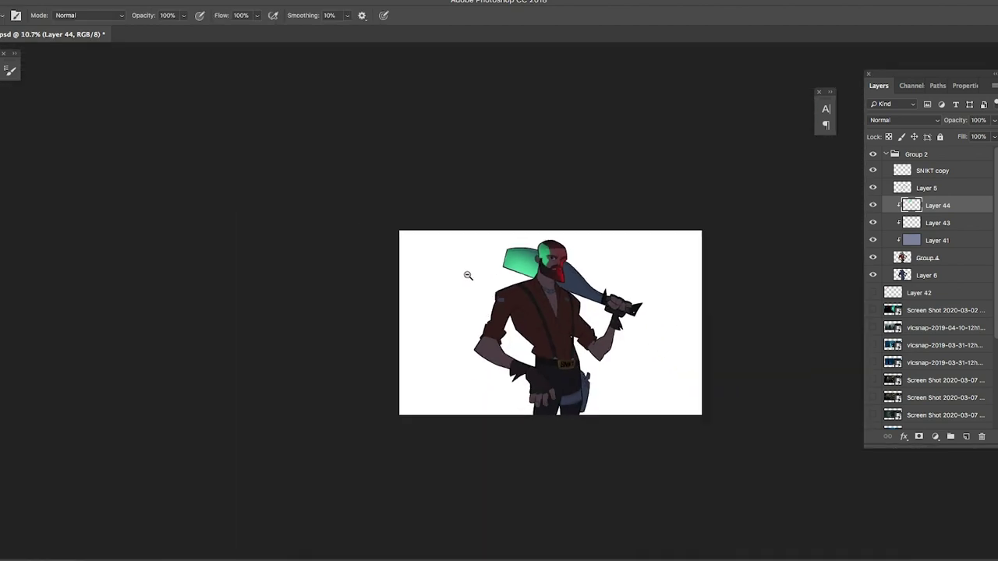
scroll(484, 276, up, 3)
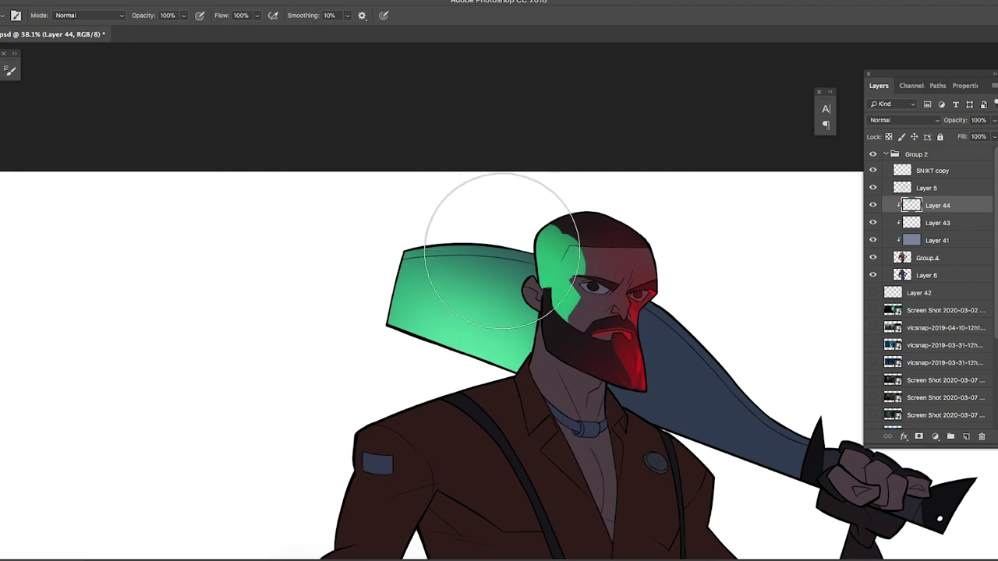
Step: Lasso the nostril and nose-tip shapes, hide the selection outline, and brush bright green light into them
key(l)
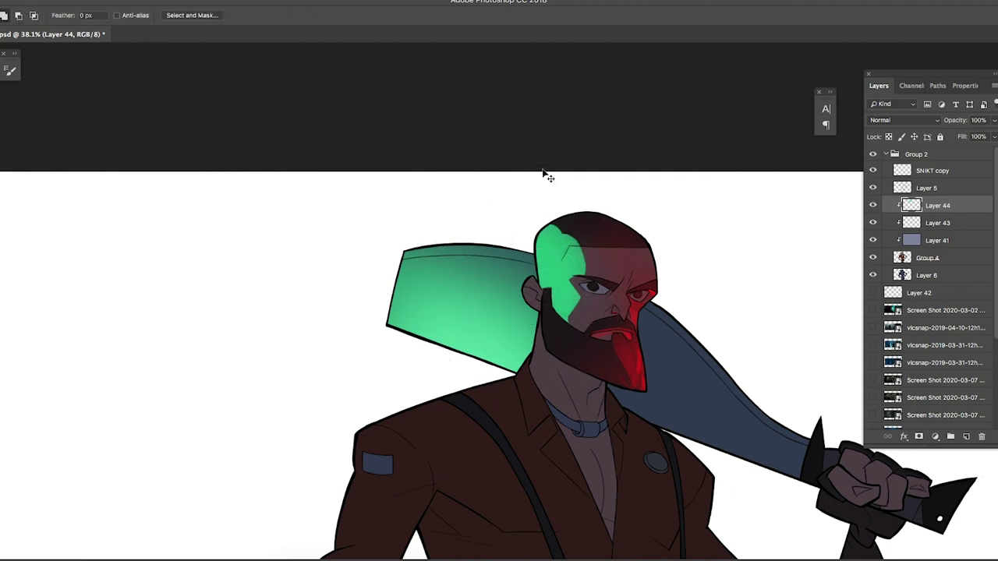
drag(617, 299, 631, 325)
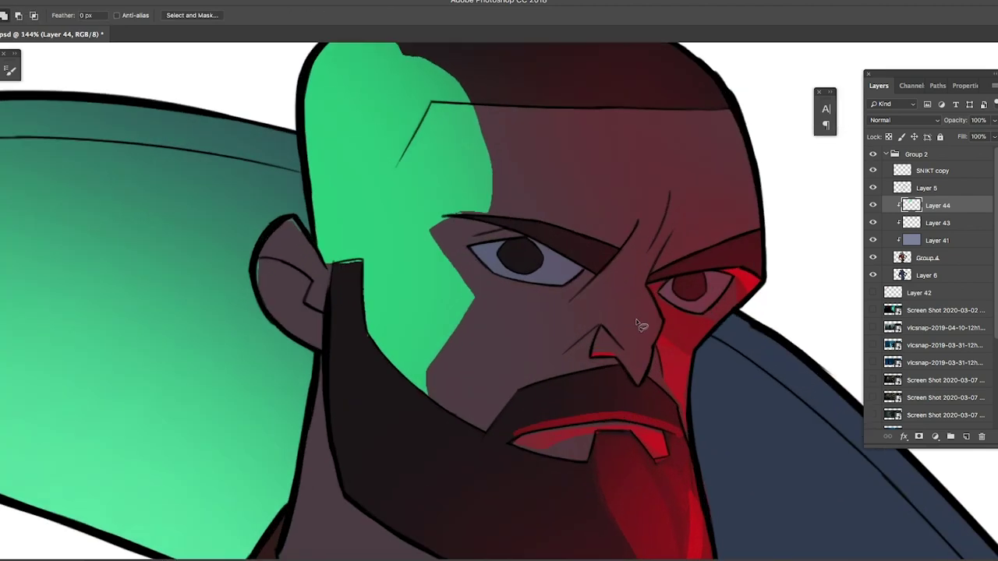
drag(636, 363, 637, 321)
drag(612, 353, 613, 340)
key(super+h)
key(b)
click(620, 312)
drag(609, 278, 590, 301)
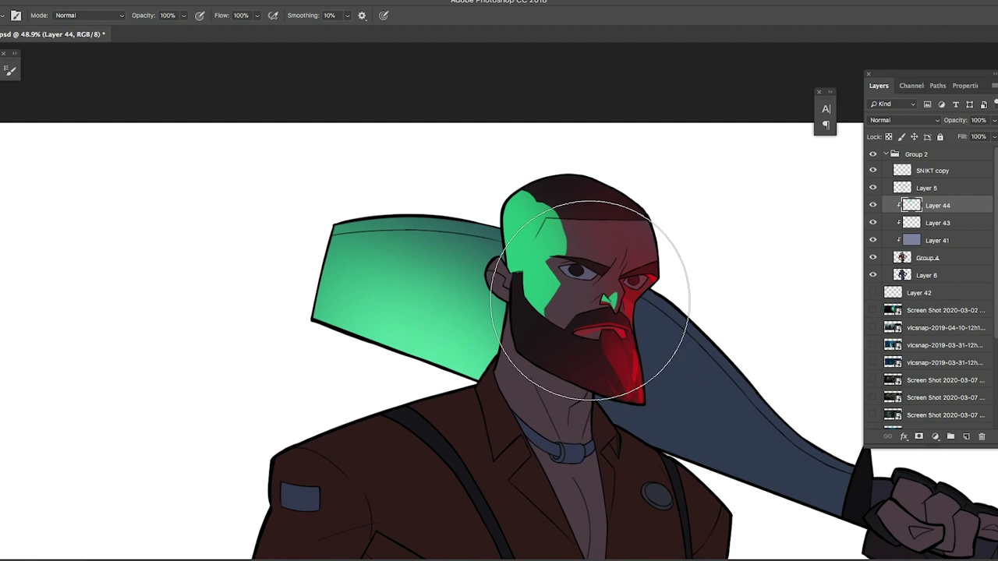
Step: Lasso the beard's ear-side half, hide the selection outline, and brush a soft green glow along it with a smaller brush
key(l)
scroll(518, 269, up, 2)
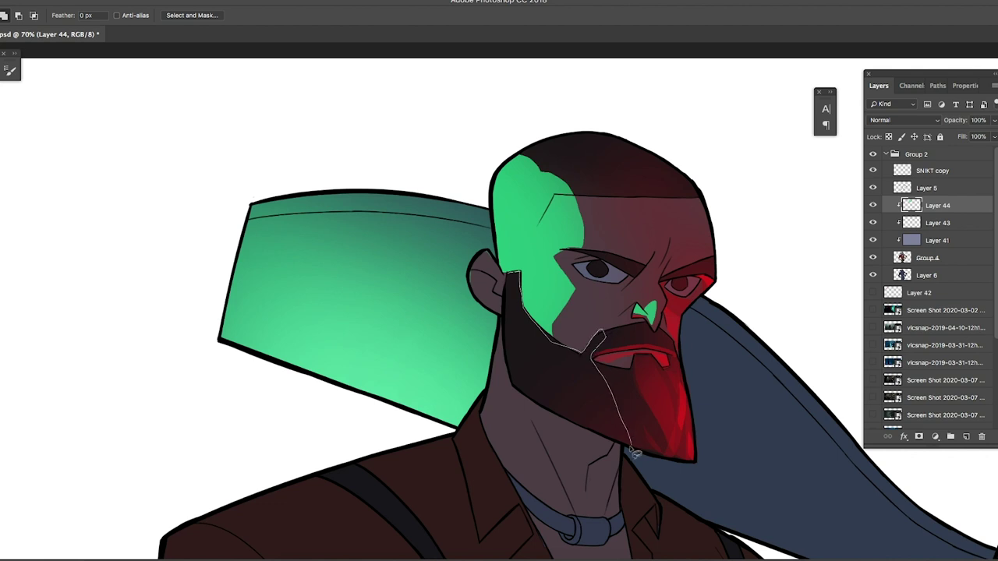
click(505, 356)
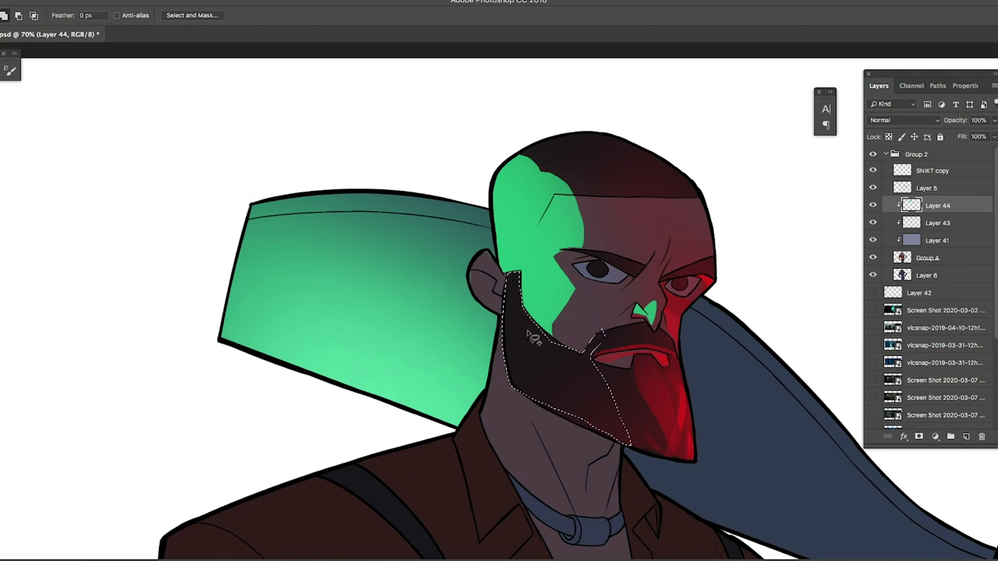
key(ctrl+h)
key(b)
key(bracketleft)
key(bracketleft)
key(bracketleft)
key(bracketleft)
key(bracketleft)
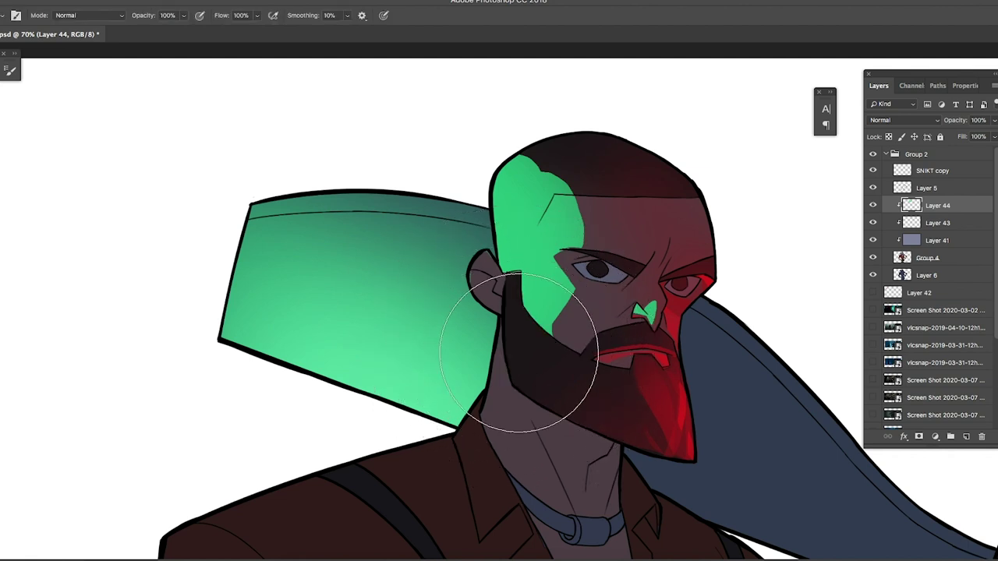
click(523, 373)
click(499, 293)
drag(510, 273, 456, 304)
Step: Lasso a strip down the neck below the ear, hide the selection outline, and brush green light into it
key(l)
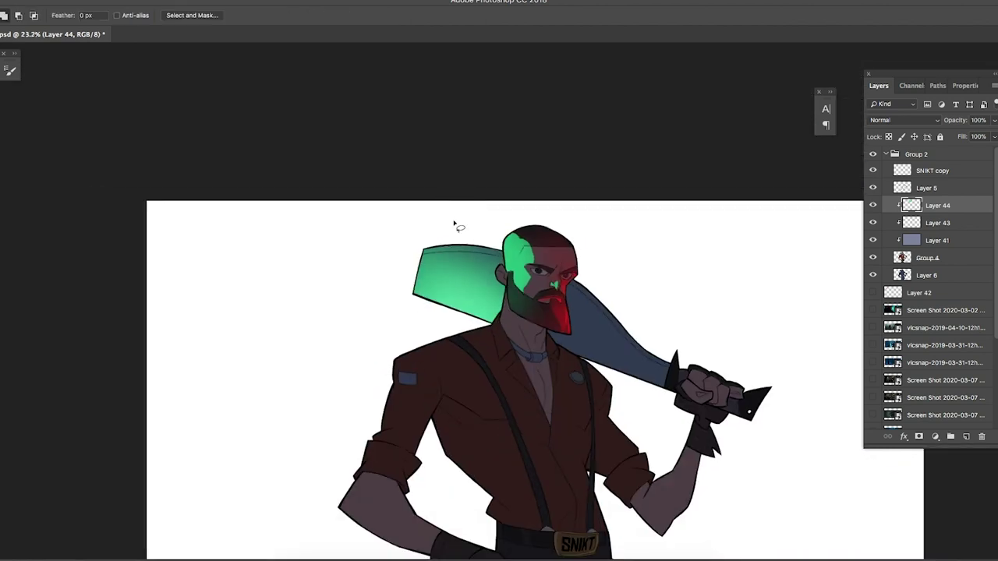
drag(502, 279, 538, 291)
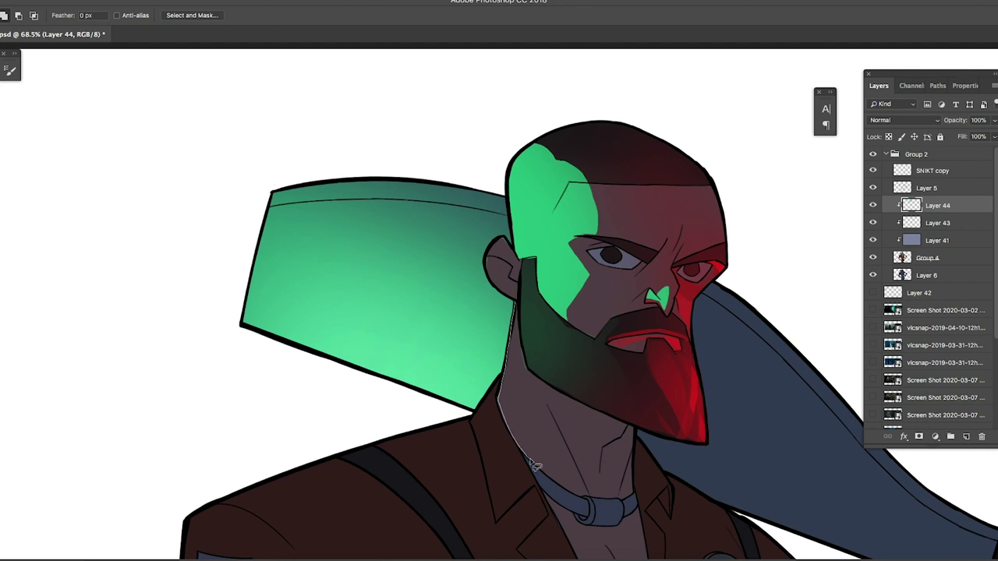
drag(519, 329, 514, 300)
key(super+h)
key(b)
click(473, 388)
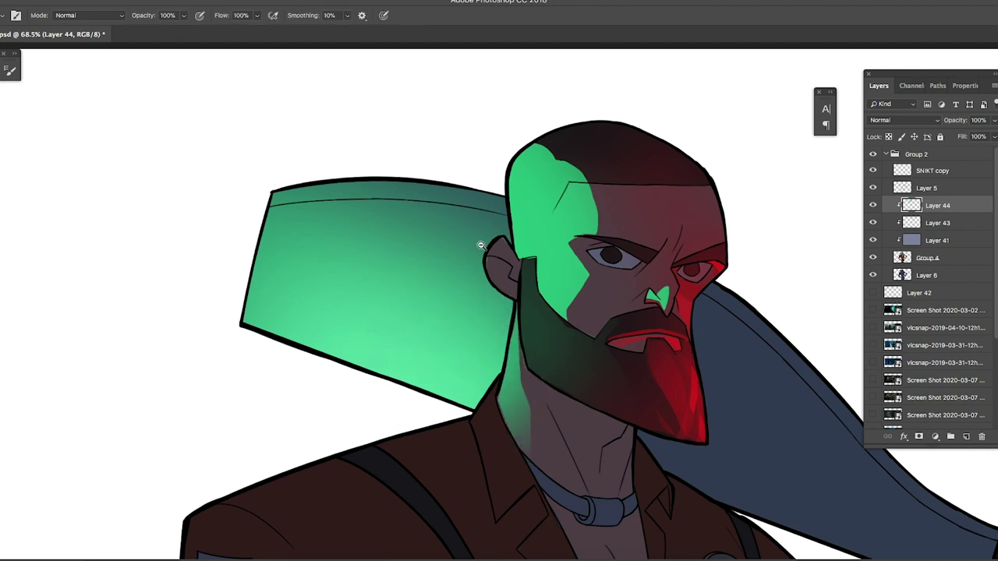
scroll(468, 387, down, 5)
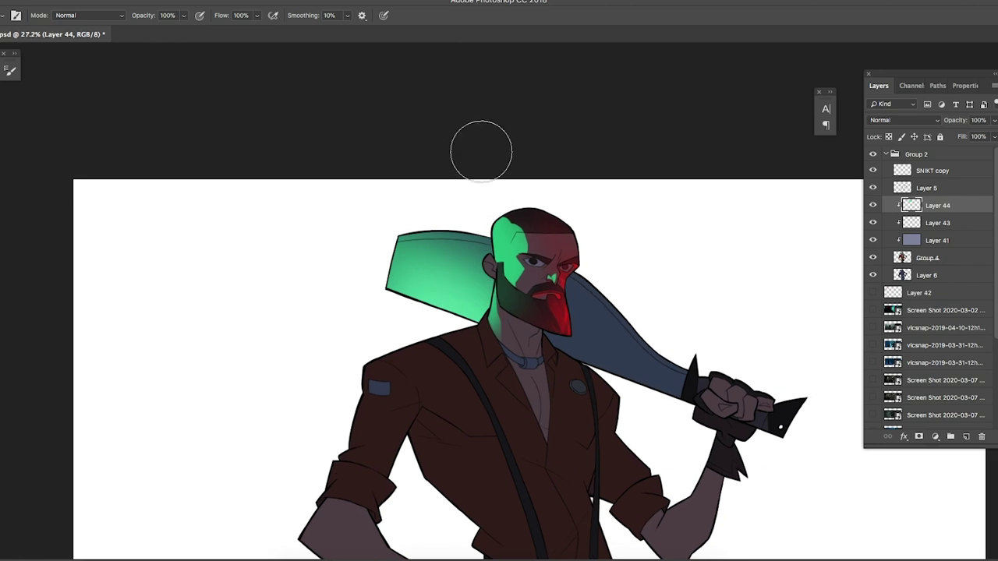
Step: Save the document, lasso the ear's outer rim, hide the selection outline, and brush green light along the rim
key(l)
key(ctrl+s)
scroll(487, 251, up, 2)
scroll(549, 253, up, 5)
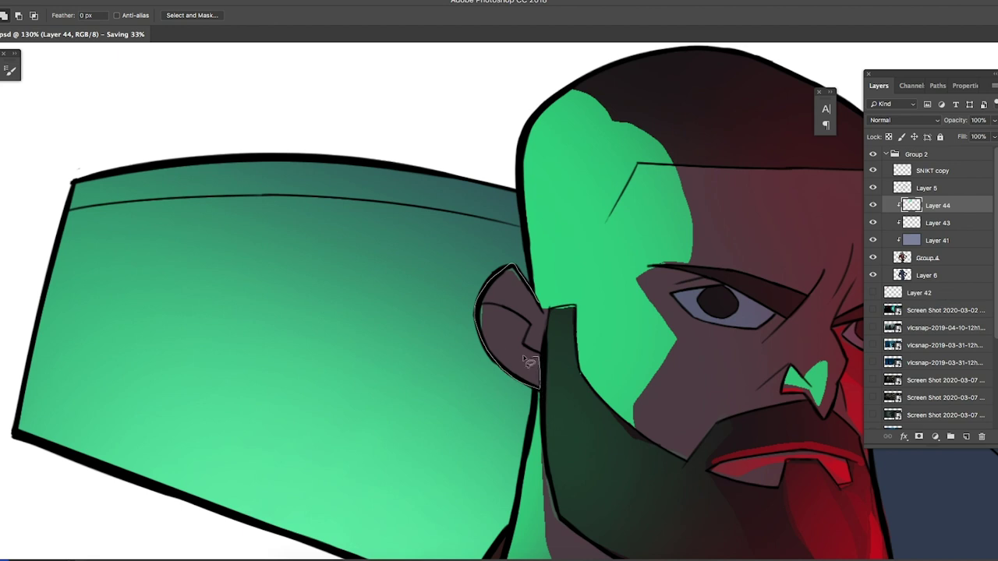
mouse_move(491, 297)
mouse_down()
mouse_move(512, 266)
mouse_move(537, 309)
mouse_move(498, 302)
mouse_up()
key(super+h)
key(b)
scroll(543, 378, down, 7)
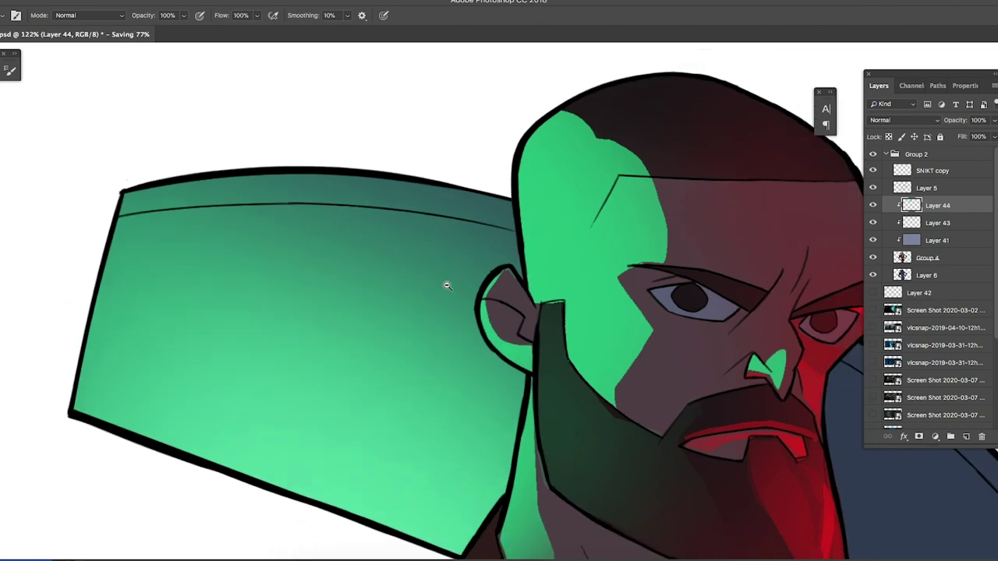
Step: Select a small area inside the ear near the sideburn and brush a green highlight into it
key(l)
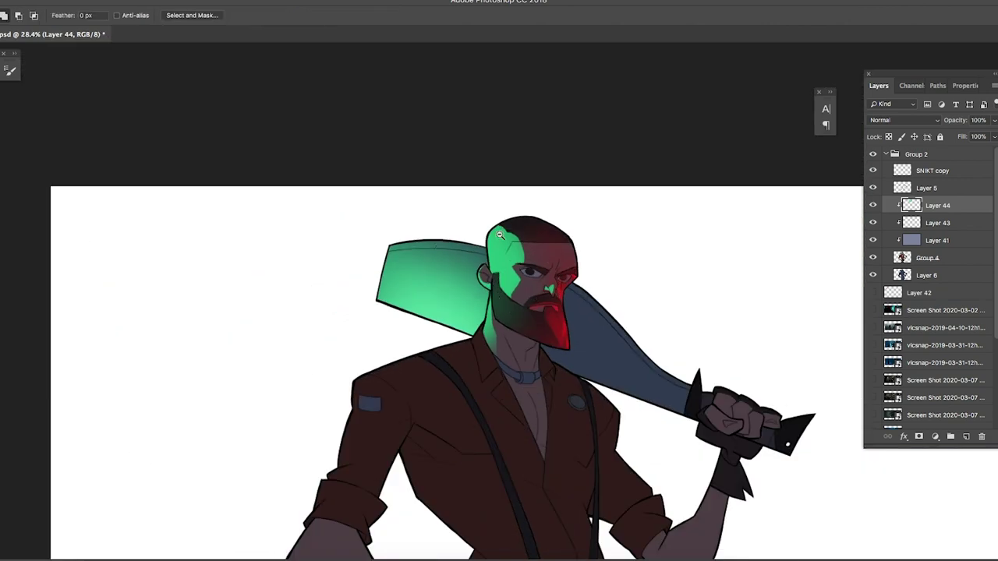
scroll(487, 273, up, 7)
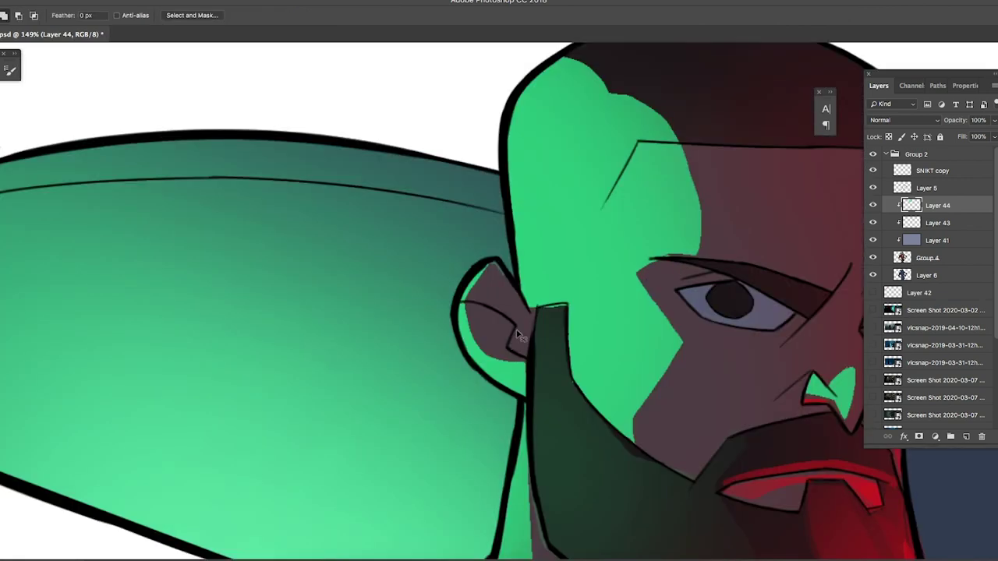
key(b)
key(l)
scroll(525, 291, down, 10)
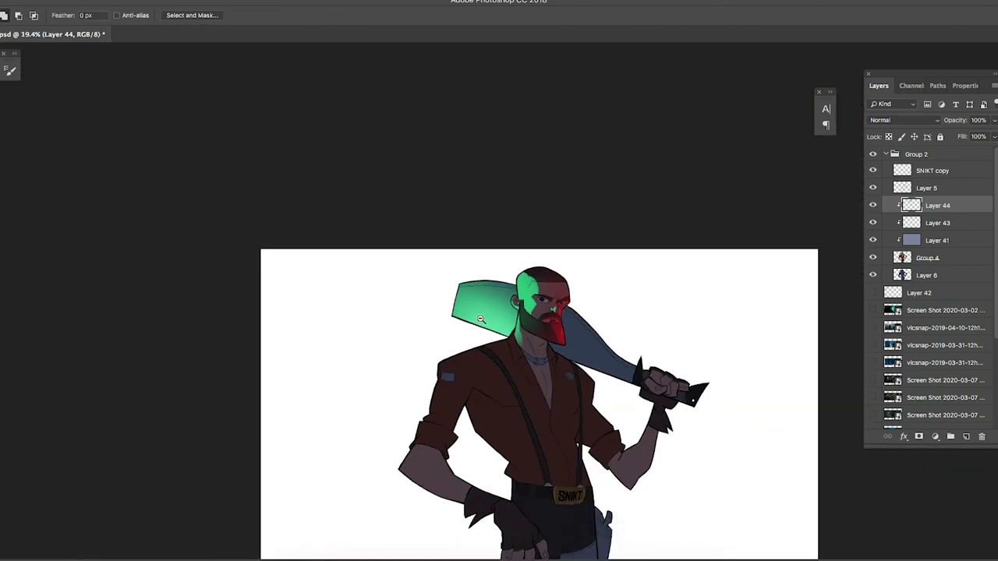
scroll(471, 325, down, 1)
scroll(446, 342, up, 7)
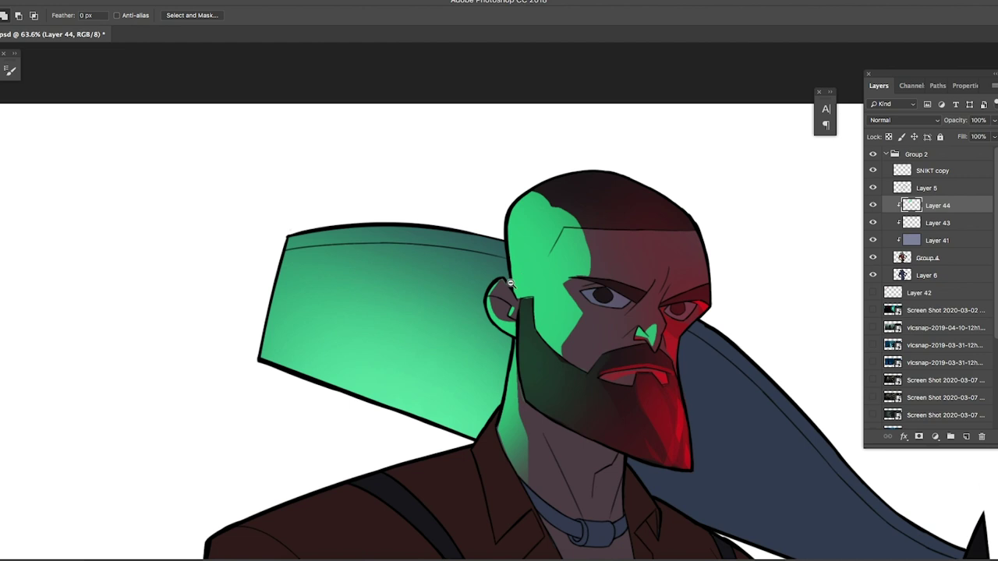
scroll(432, 303, down, 6)
scroll(515, 268, up, 5)
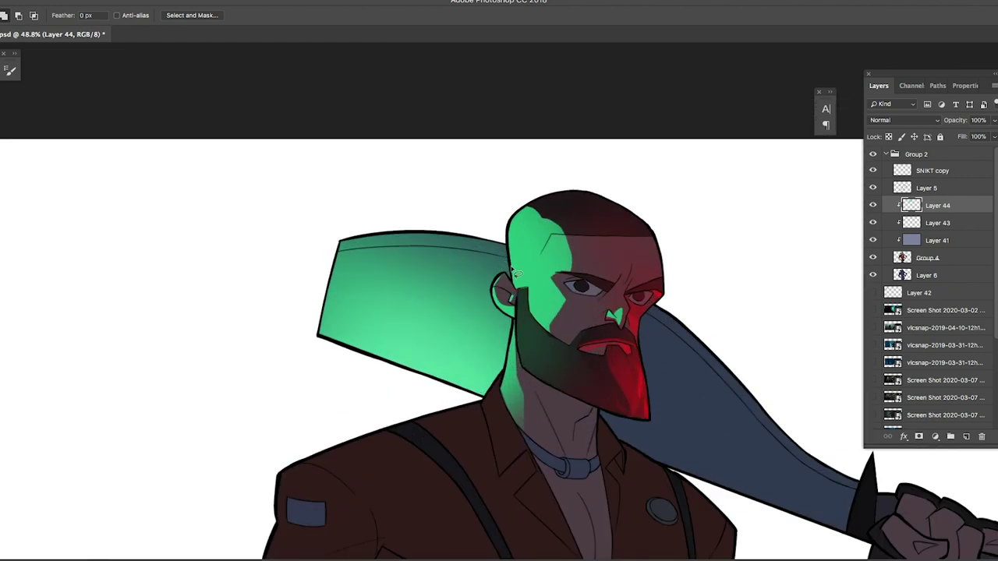
Step: Lasso the blade behind the head, following the head, ear and neck edges, and remove its green light
scroll(535, 361, up, 2)
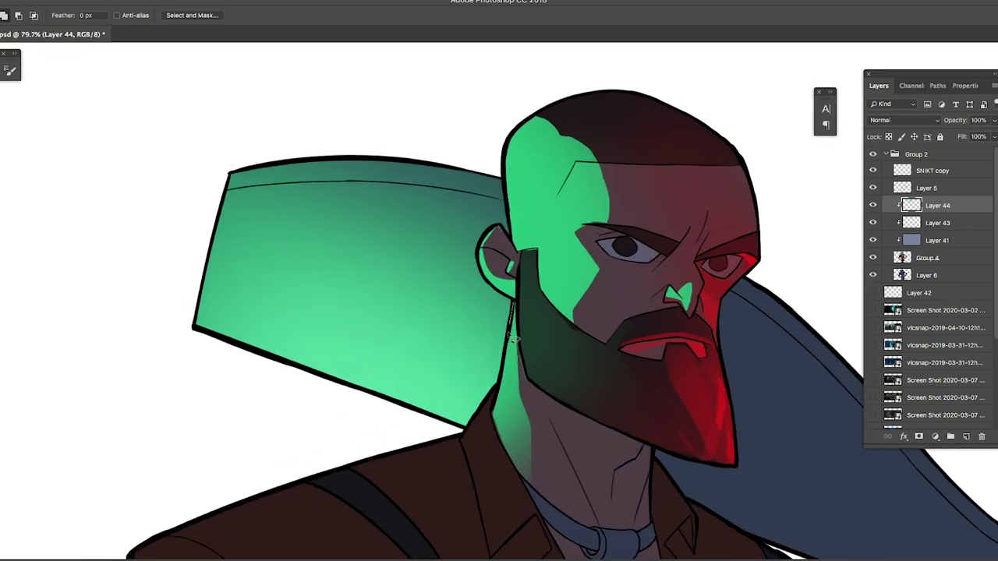
mouse_move(503, 401)
mouse_down()
mouse_move(332, 466)
mouse_move(123, 320)
mouse_move(279, 73)
mouse_move(483, 156)
mouse_up()
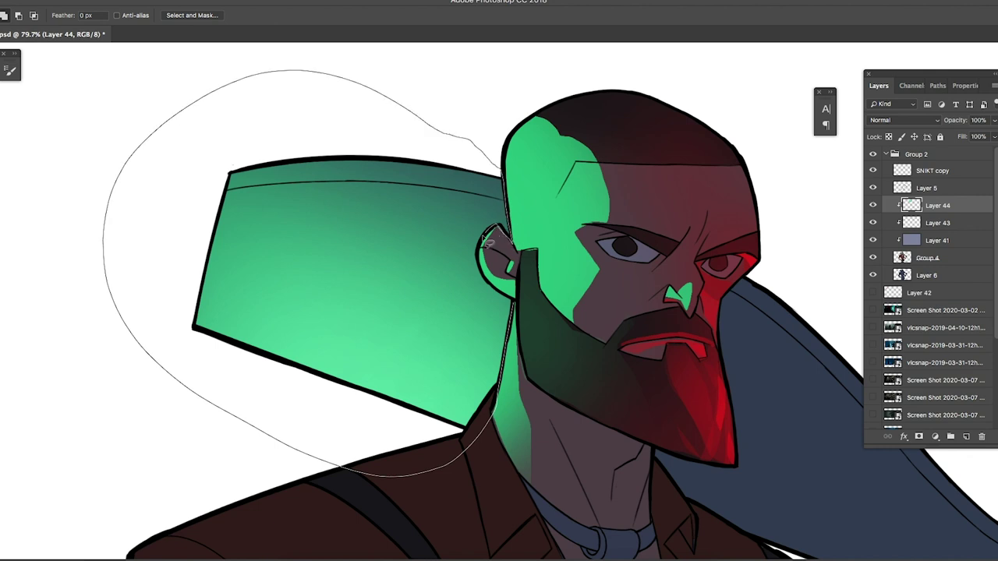
drag(504, 299, 504, 305)
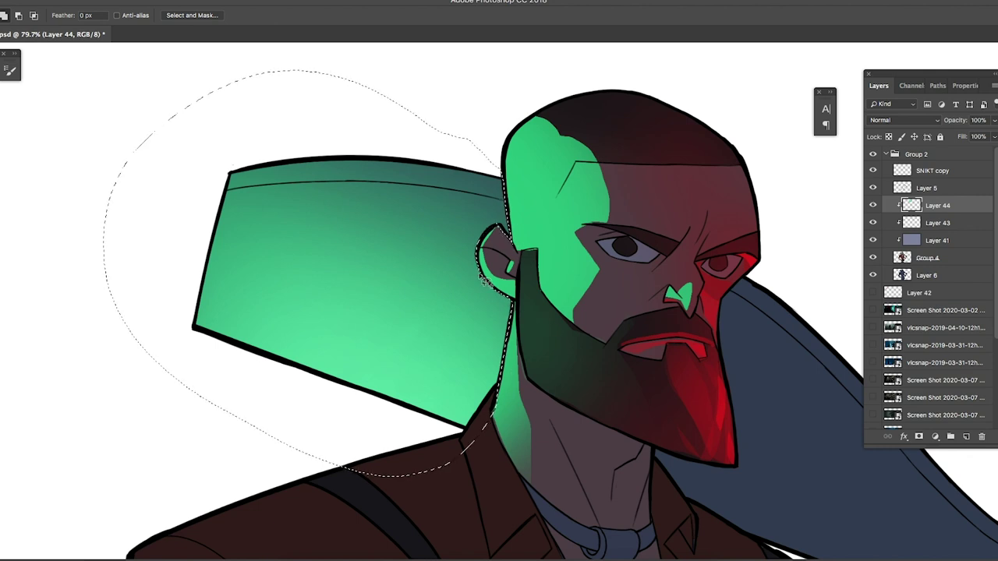
key(ctrl+d)
key(b)
right_click(442, 255)
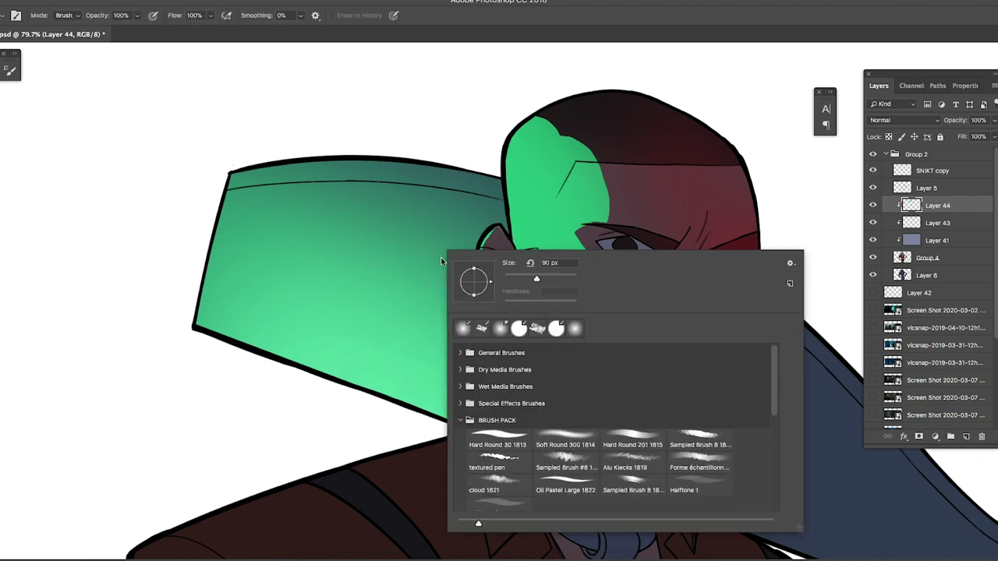
click(368, 172)
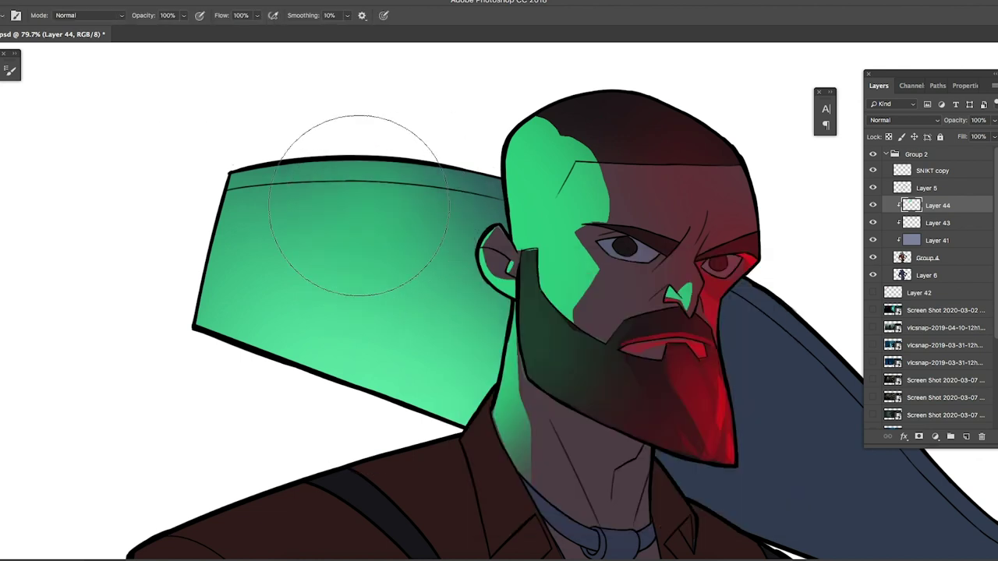
key(e)
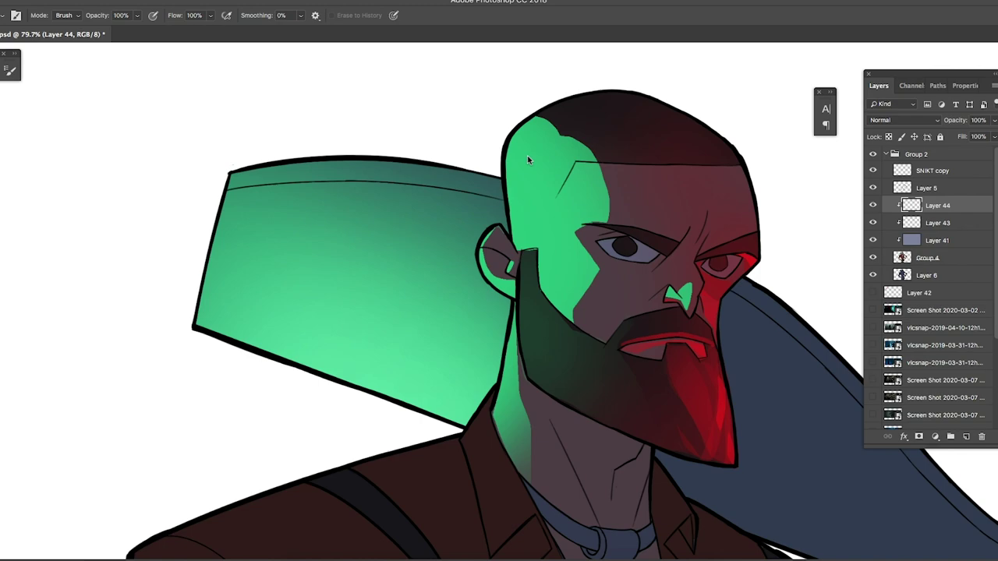
key(ctrl+z)
key(ctrl+minus)
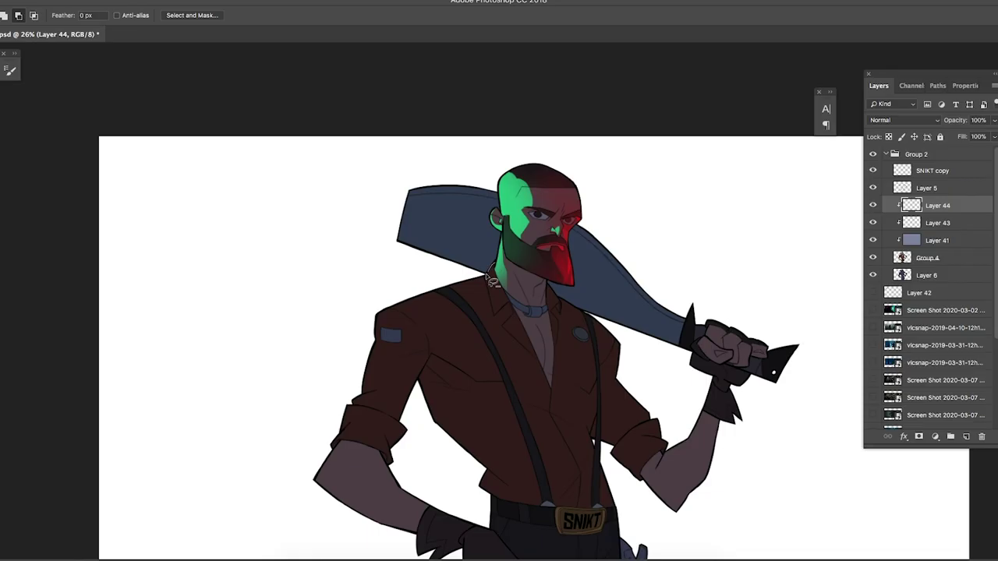
Step: Trim the blade selection near the collar, hide its outline, brush a softer green gradient onto the blade, and save
mouse_move(487, 277)
mouse_down()
mouse_move(534, 326)
mouse_move(530, 294)
mouse_up()
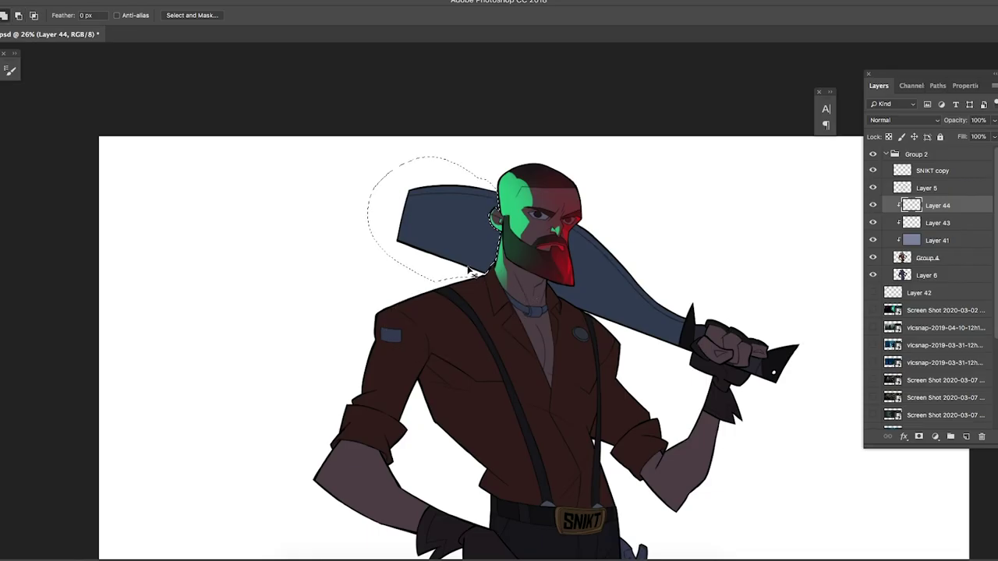
key(super+h)
key(b)
drag(441, 258, 382, 242)
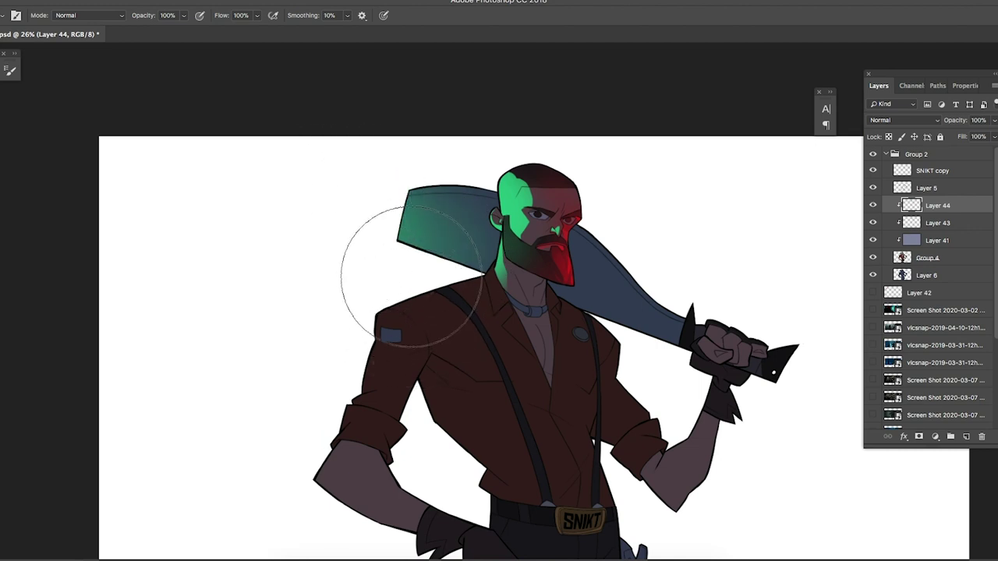
scroll(481, 269, down, 2)
key(ctrl+s)
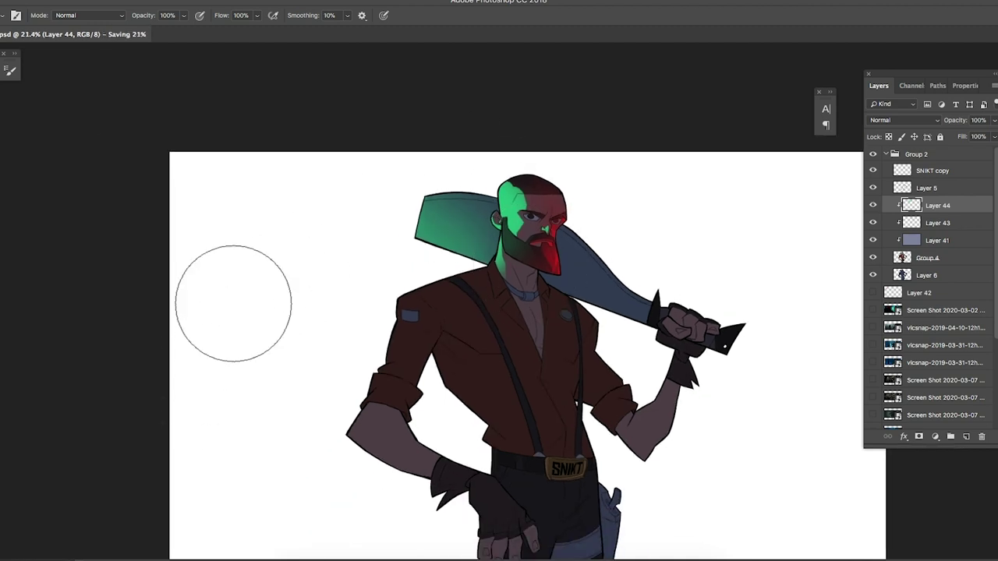
Step: Set the foreground colour to c6fae6 and brush pale highlights into the green-lit temple and cheek
key(l)
scroll(524, 178, up, 3)
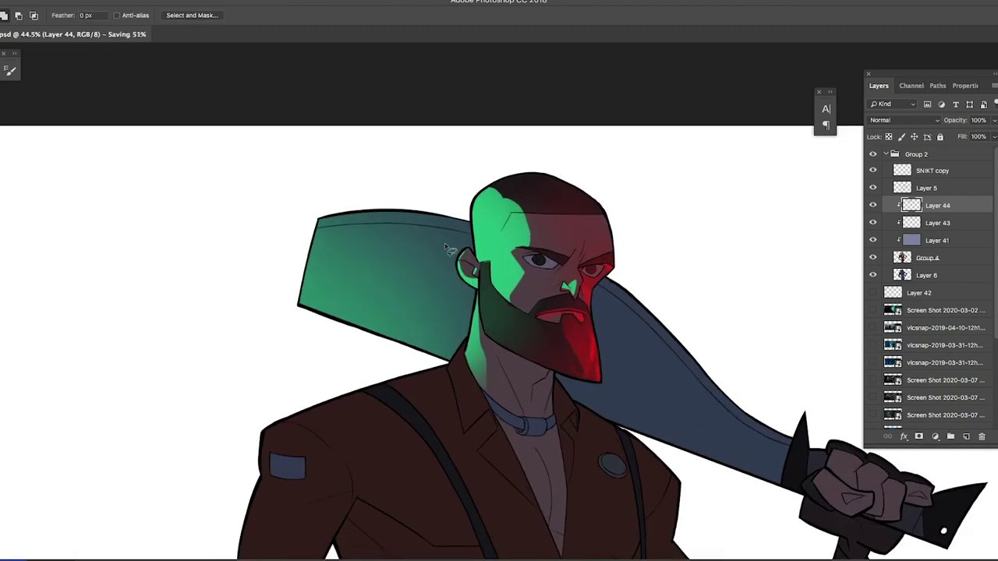
scroll(495, 245, up, 4)
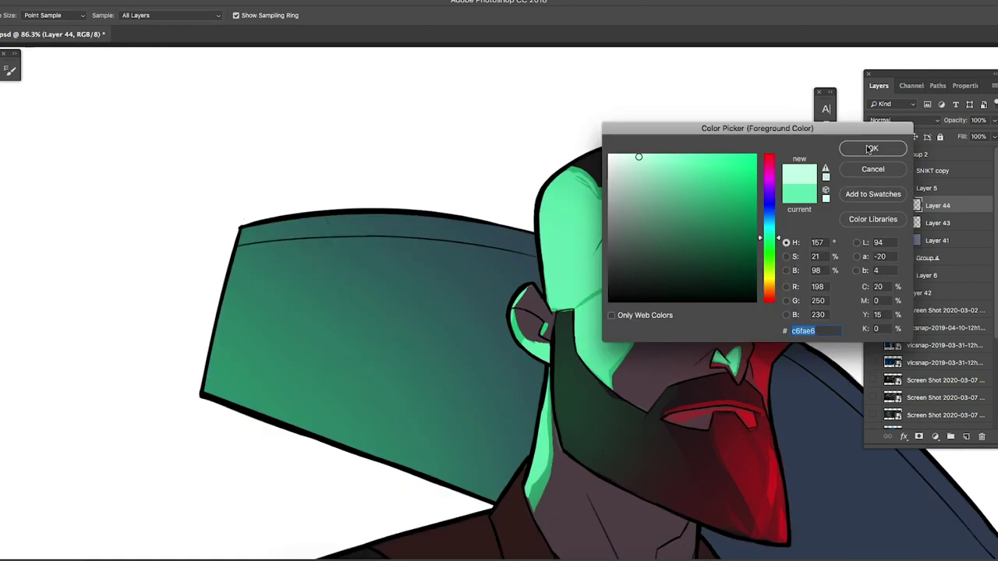
key(Return)
mouse_move(622, 245)
mouse_down()
mouse_move(572, 276)
mouse_move(624, 242)
mouse_up()
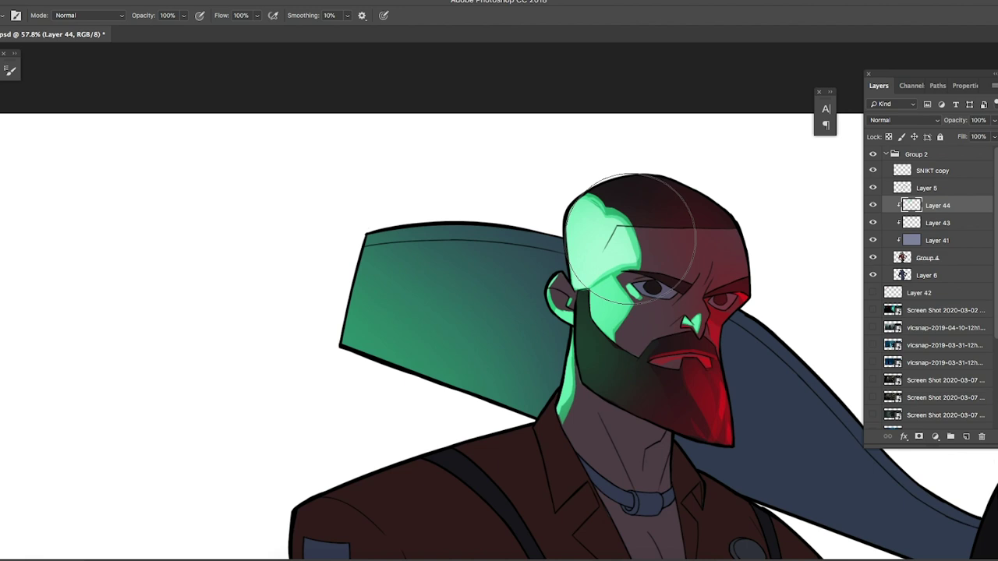
Step: Lasso small streaks on the green-lit cheek beneath the temple, brush a pale highlight into them, and save
key(l)
scroll(611, 283, up, 3)
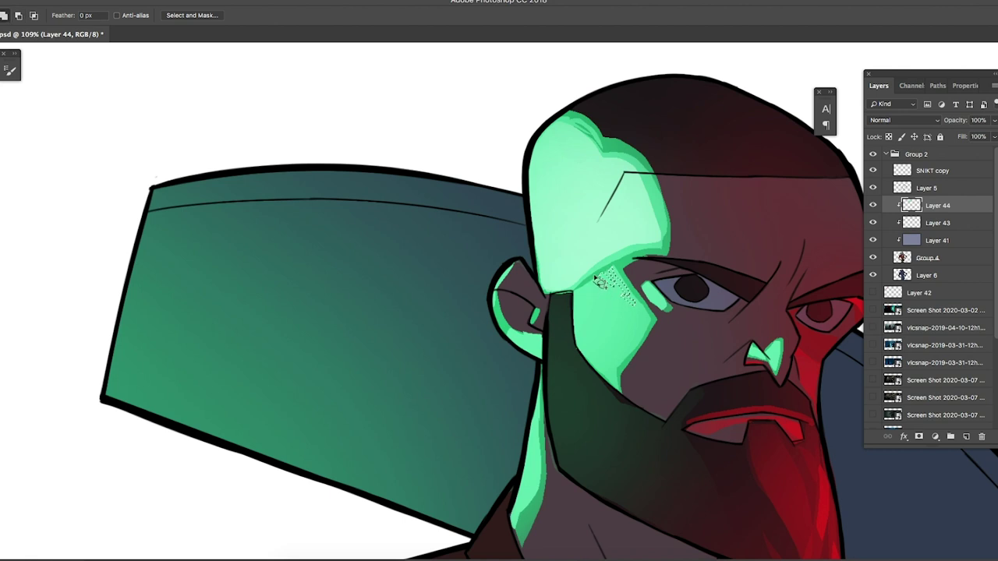
key(b)
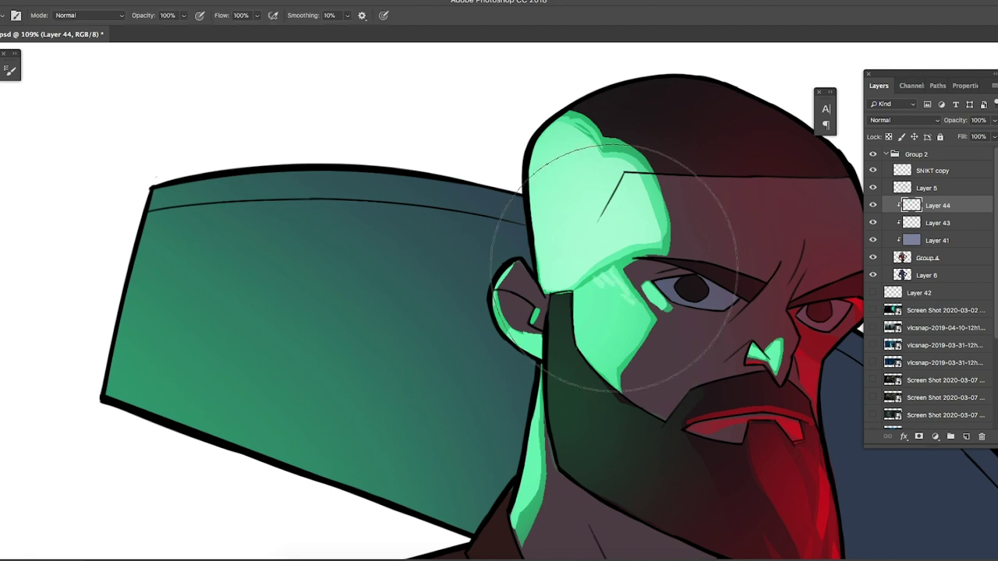
scroll(621, 249, down, 8)
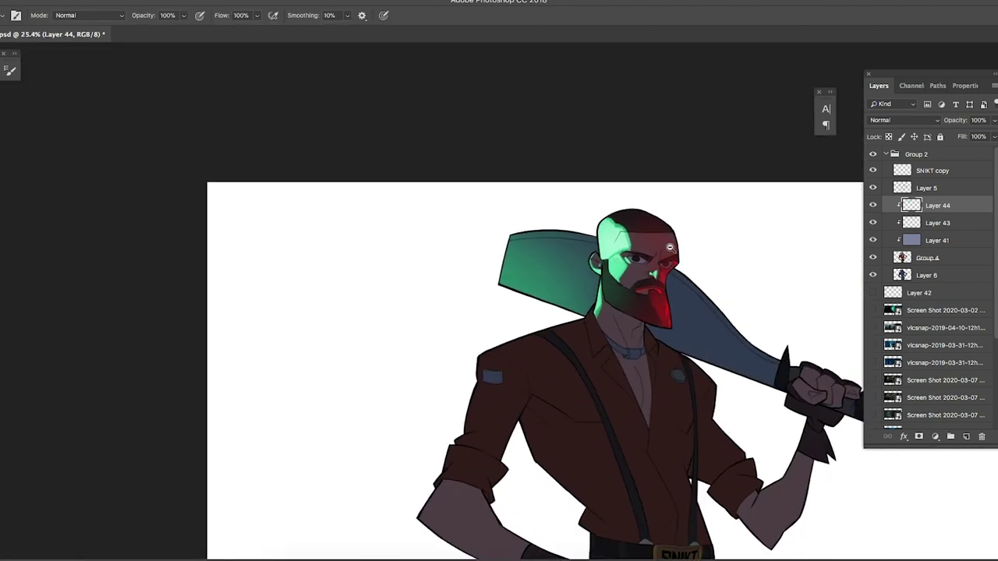
scroll(633, 227, up, 5)
key(l)
key(ctrl+s)
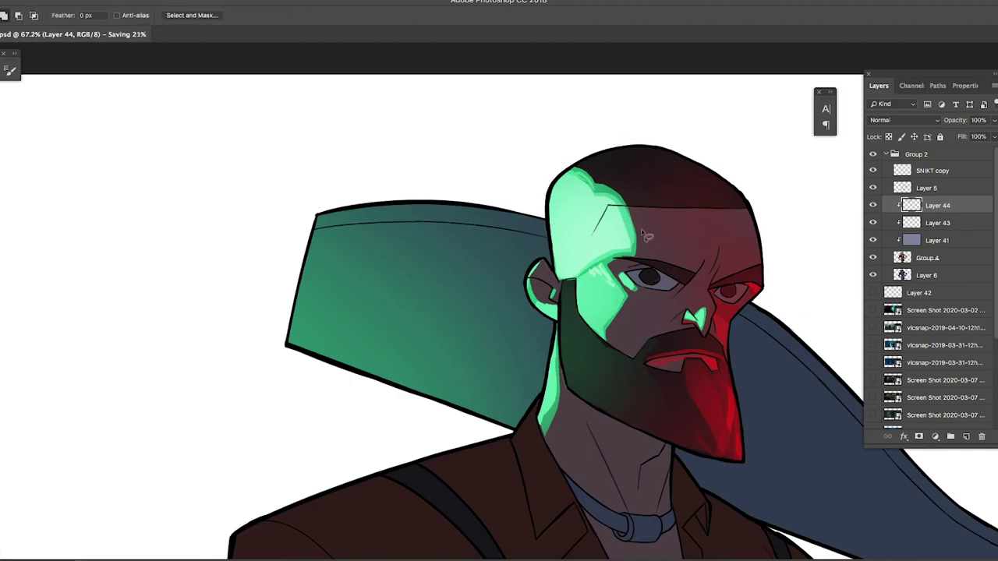
scroll(624, 233, down, 5)
scroll(628, 254, up, 3)
scroll(629, 254, up, 4)
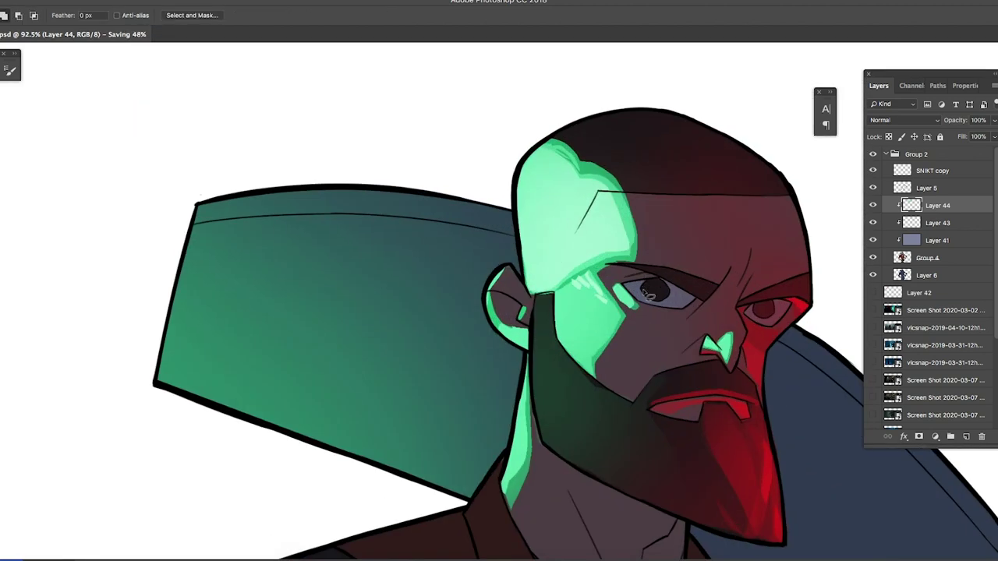
scroll(616, 340, down, 4)
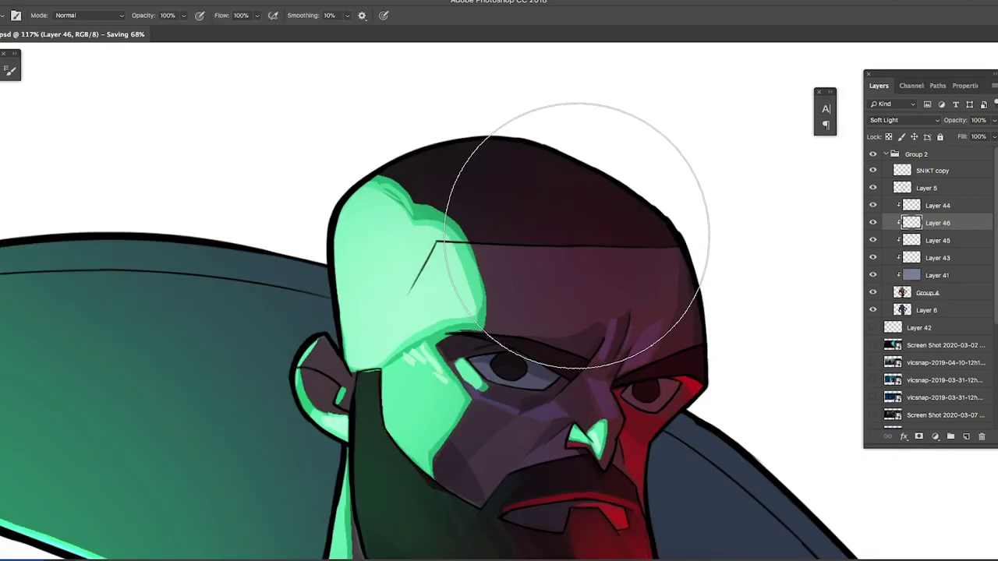
Step: Reduce the brush size and brush a soft purple light across the shaded forehead on the Soft Light layer
key([)
key([)
key([)
key([)
key([)
mouse_move(591, 234)
mouse_down()
mouse_move(424, 256)
mouse_move(570, 283)
mouse_up()
scroll(564, 207, down, 4)
Step: Lasso the forehead plane and crease strips above the brow, hide the selection outline, and brush soft purple light into them
key(l)
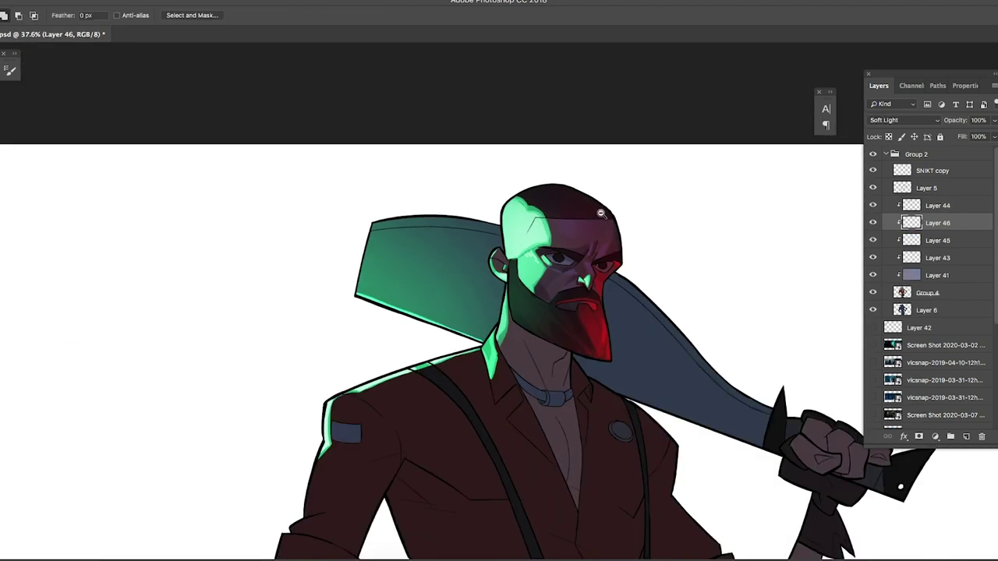
scroll(577, 234, up, 4)
drag(493, 232, 503, 275)
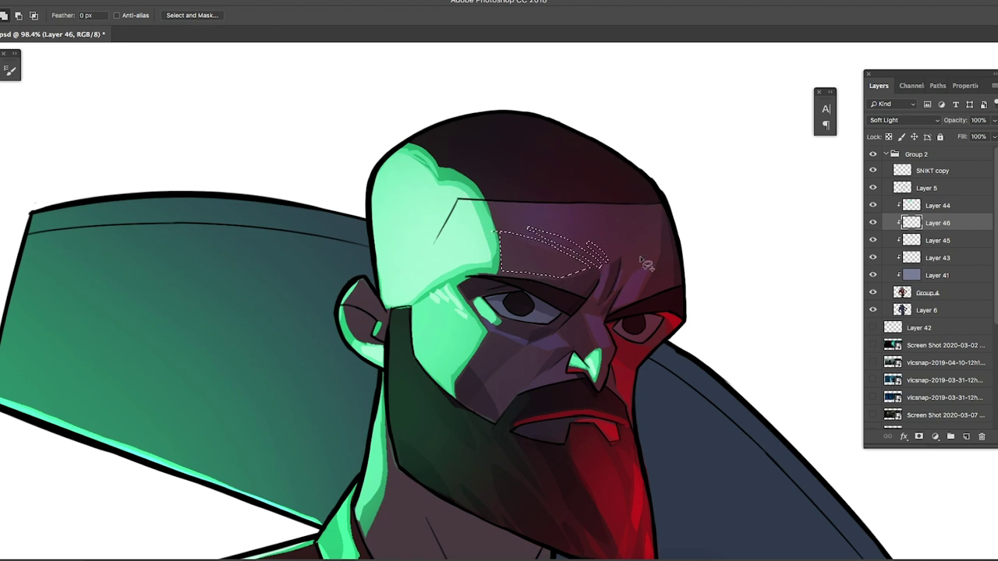
key(b)
key(ctrl+h)
scroll(569, 264, down, 4)
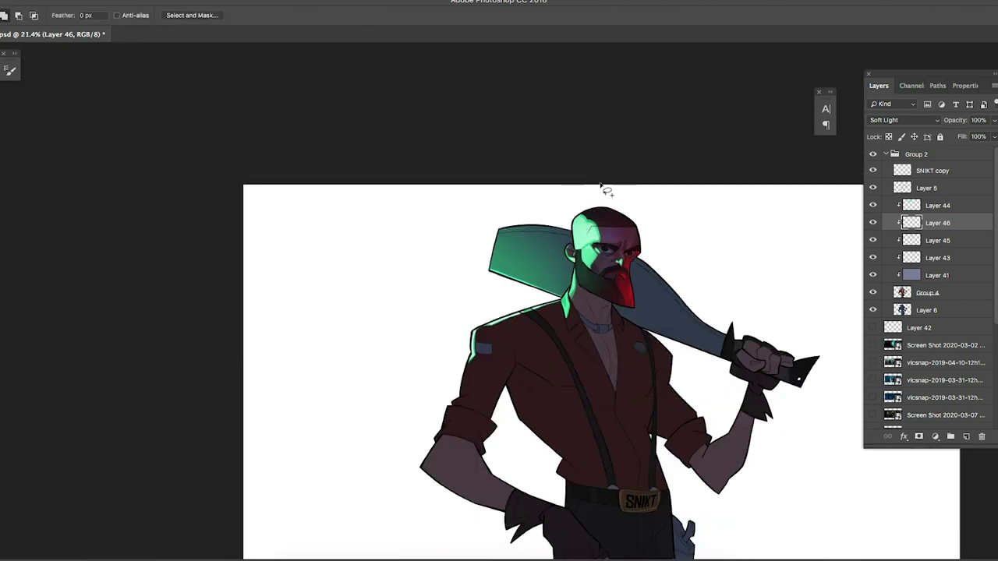
Step: Lasso further small facets of the shaded face and brush soft purple light into each selection
key(l)
scroll(591, 219, up, 4)
drag(709, 247, 694, 223)
key(b)
scroll(624, 174, down, 4)
key(l)
scroll(646, 182, up, 4)
scroll(731, 243, down, 4)
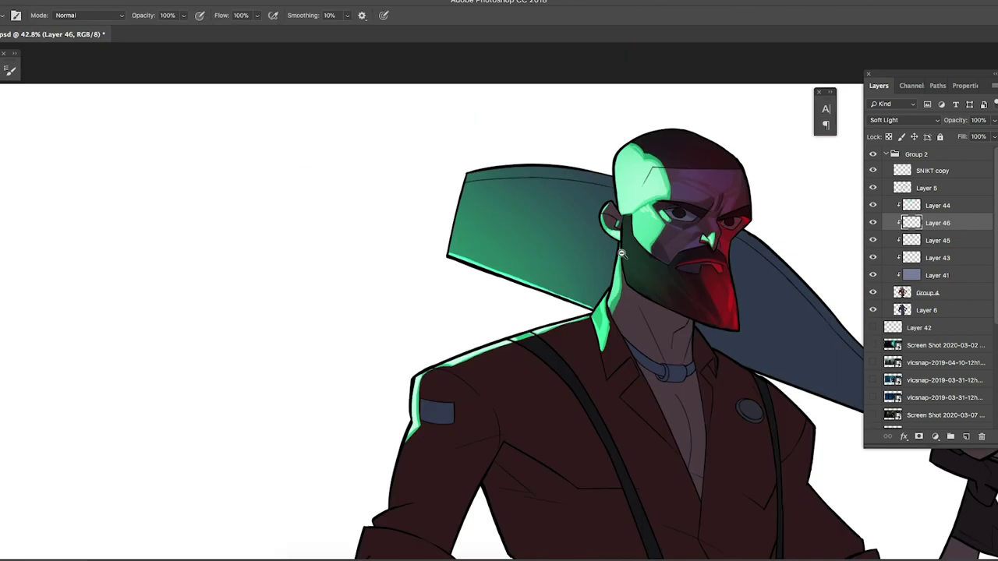
scroll(594, 290, up, 4)
drag(586, 309, 594, 282)
key(b)
scroll(661, 276, down, 4)
Step: Add a new layer above SNIKT copy and set the foreground colour to a near-white green tint
click(933, 171)
click(966, 437)
key(n)
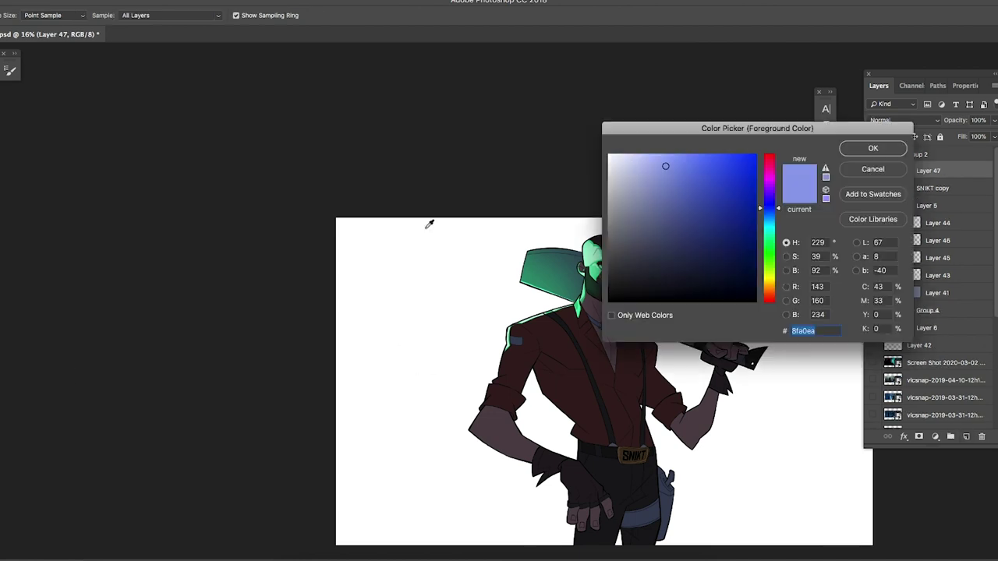
click(653, 161)
click(768, 238)
click(616, 158)
key(Return)
Step: Lasso a small reflection shape in the eye on the green-lit side and brush a near-white highlight into it
key(l)
scroll(616, 261, up, 5)
scroll(499, 293, up, 2)
drag(493, 294, 467, 291)
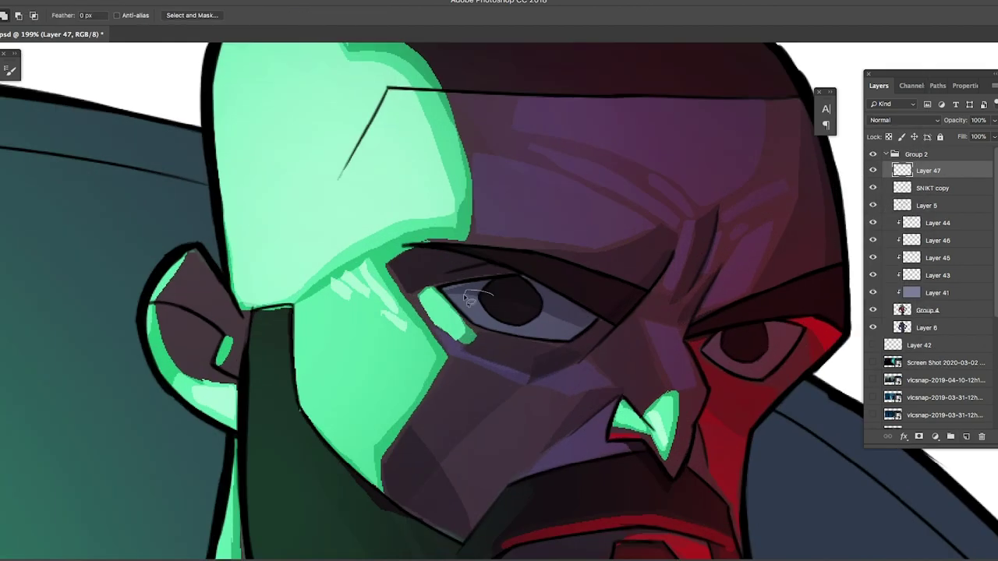
key(b)
scroll(528, 290, down, 6)
scroll(584, 296, up, 2)
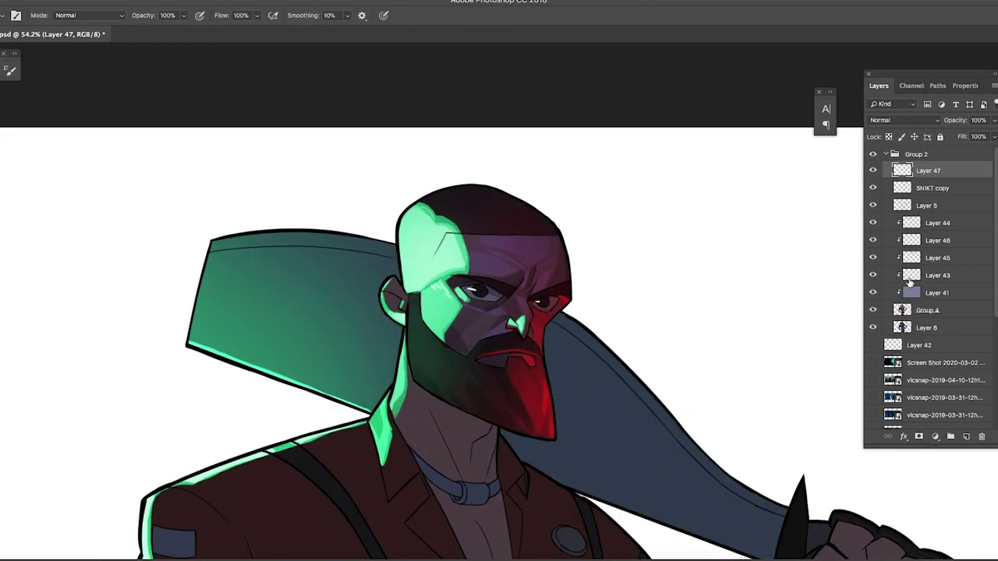
Step: Show the Screen Shot 2020-03-02 film-still layer and move it up so the actor's face sits beside the character's head
click(917, 366)
click(874, 363)
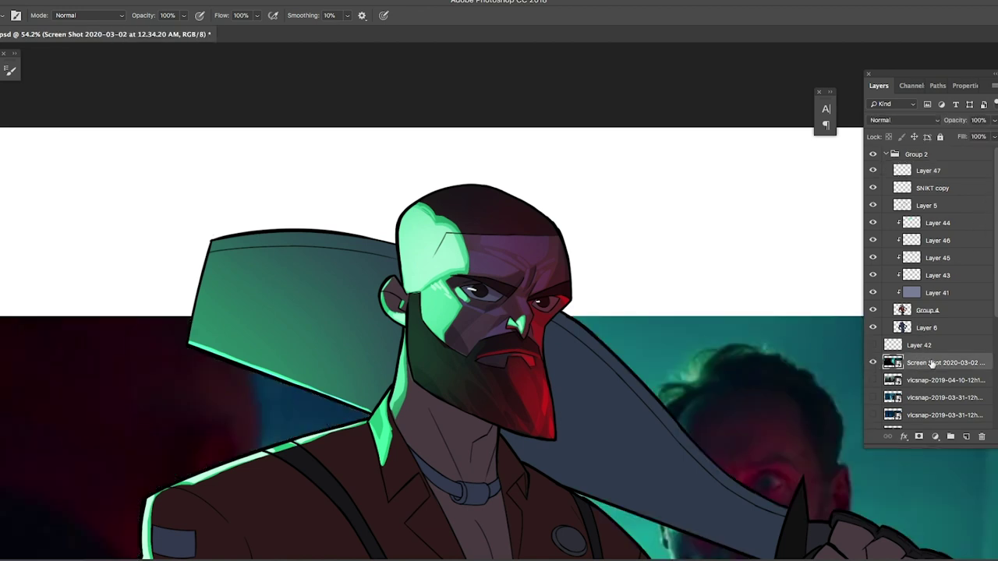
scroll(779, 372, down, 3)
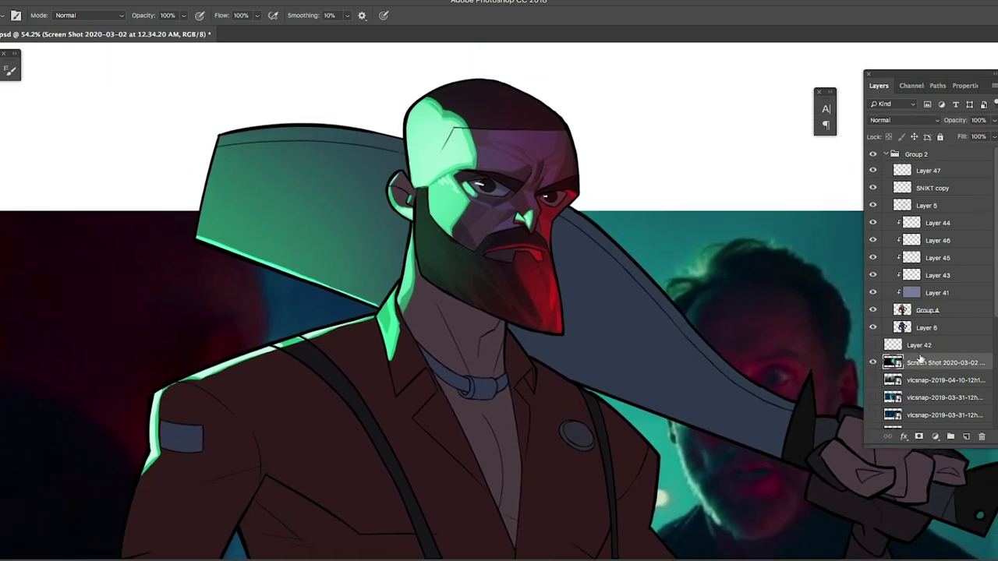
drag(805, 312, 842, 119)
key(ctrl+z)
drag(809, 285, 743, 278)
drag(710, 328, 670, 365)
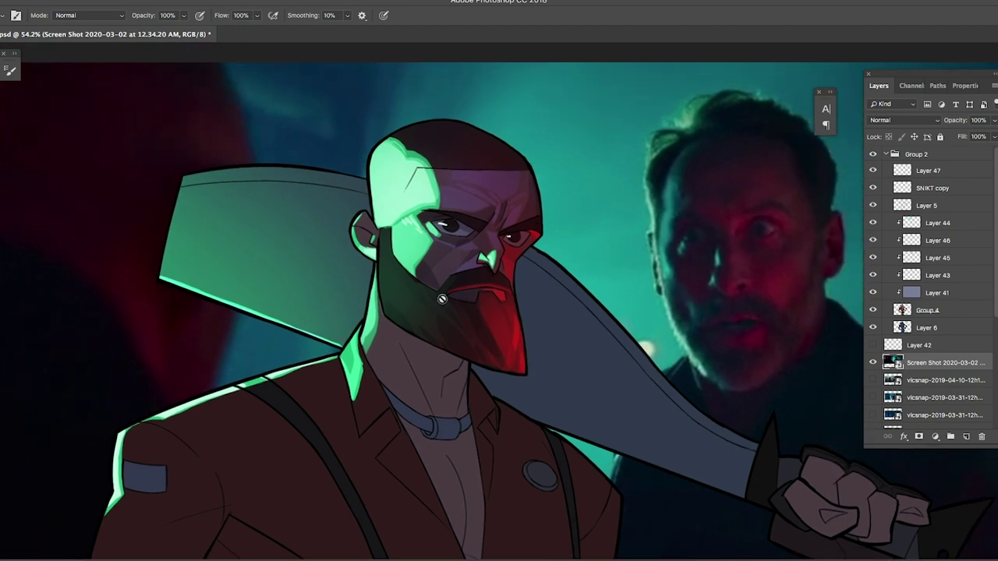
scroll(500, 322, up, 2)
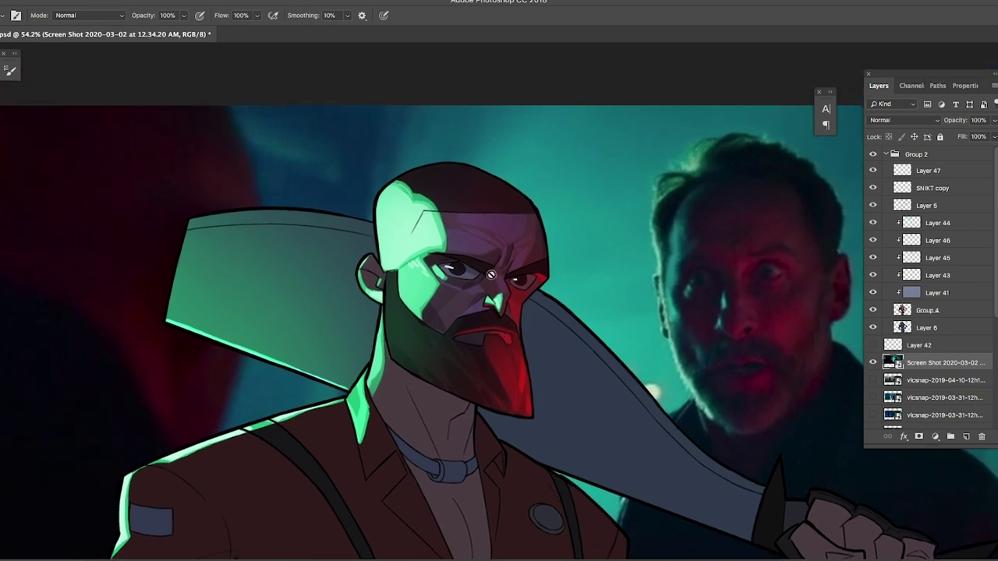